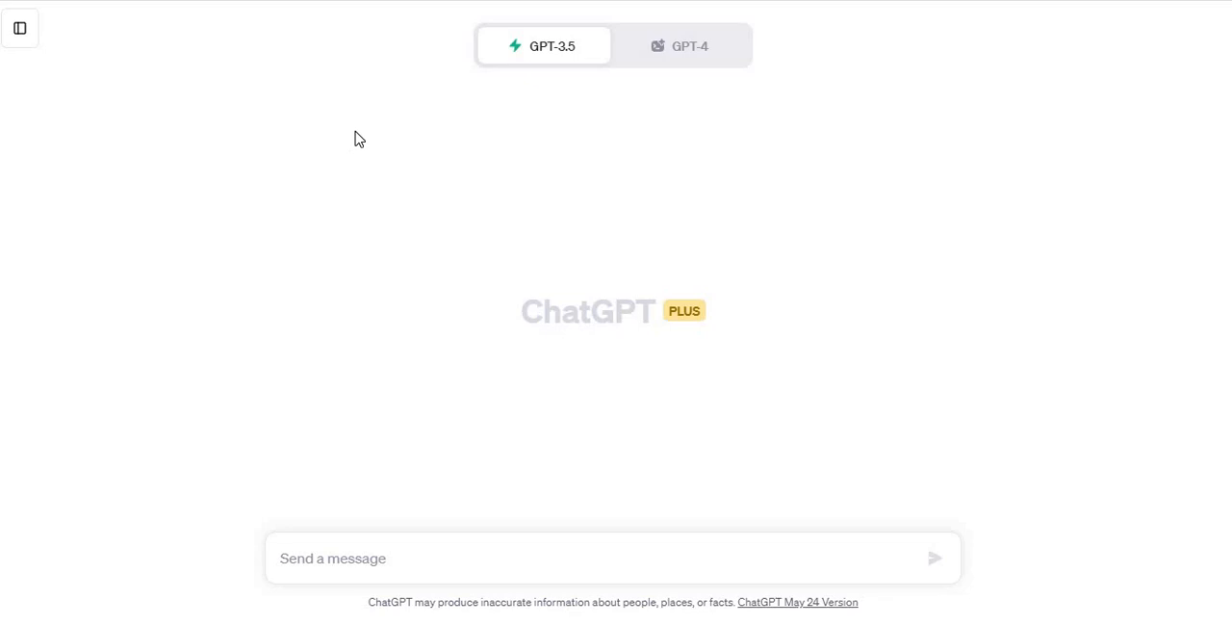
Step: Choose GPT-4 with Code Interpreter for the chat and submit the house_data.csv file from the Desktop
{"action": "left_click", "coordinate": [663, 62]}
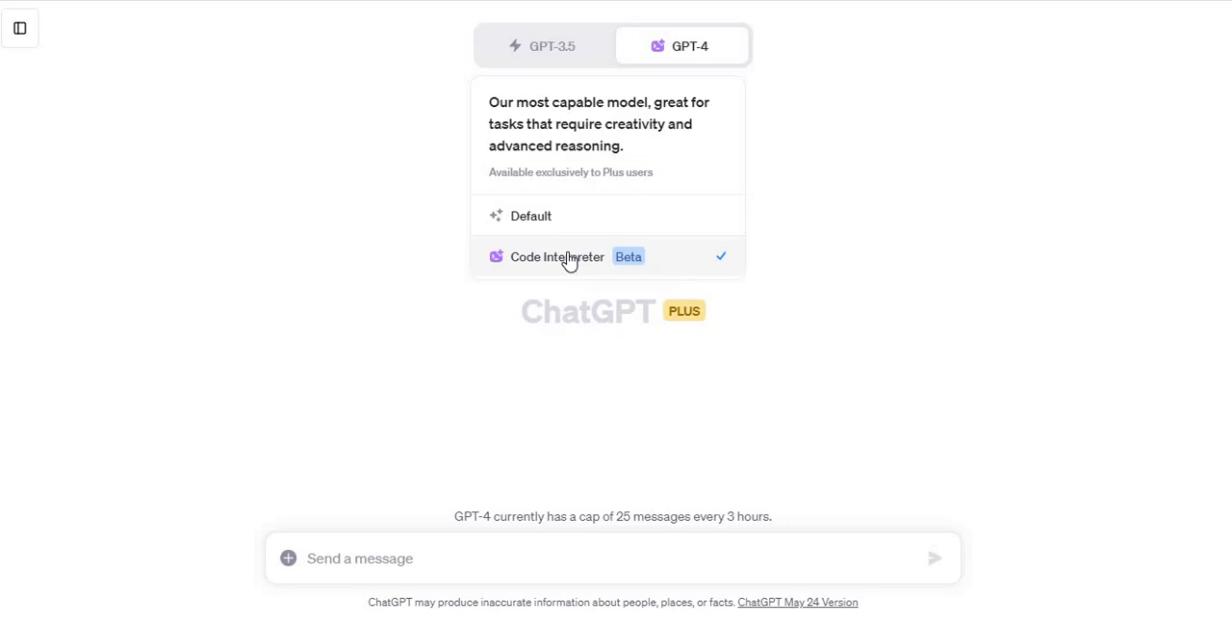
{"action": "left_click", "coordinate": [568, 258]}
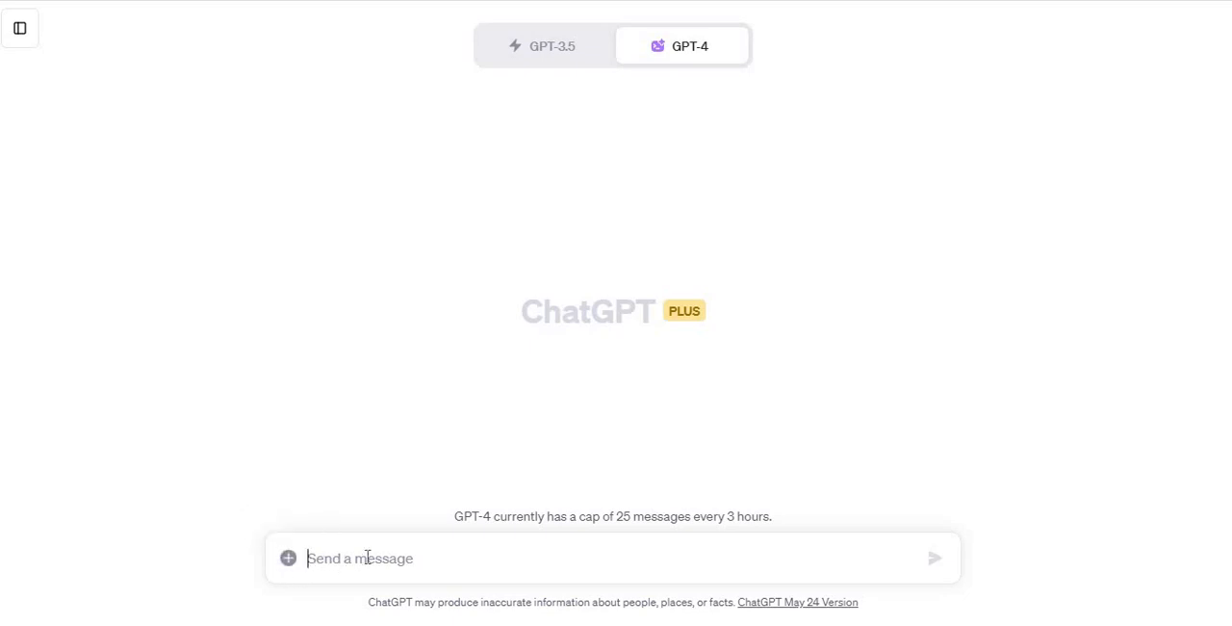
{"action": "left_click", "coordinate": [291, 560]}
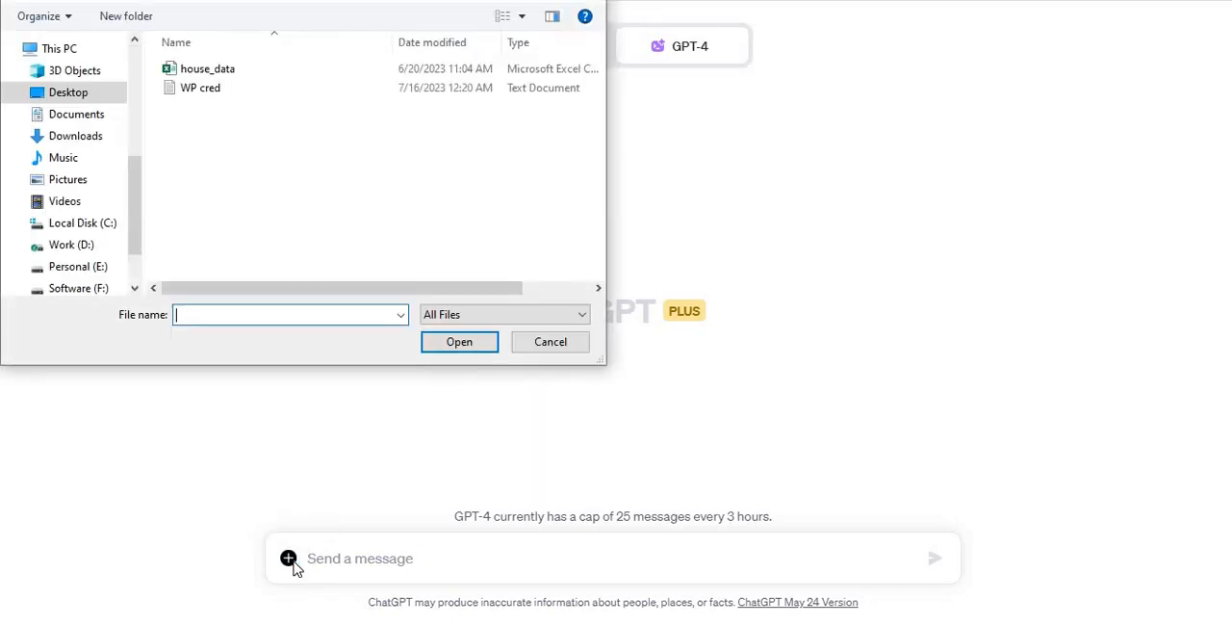
{"action": "double_click", "coordinate": [238, 72]}
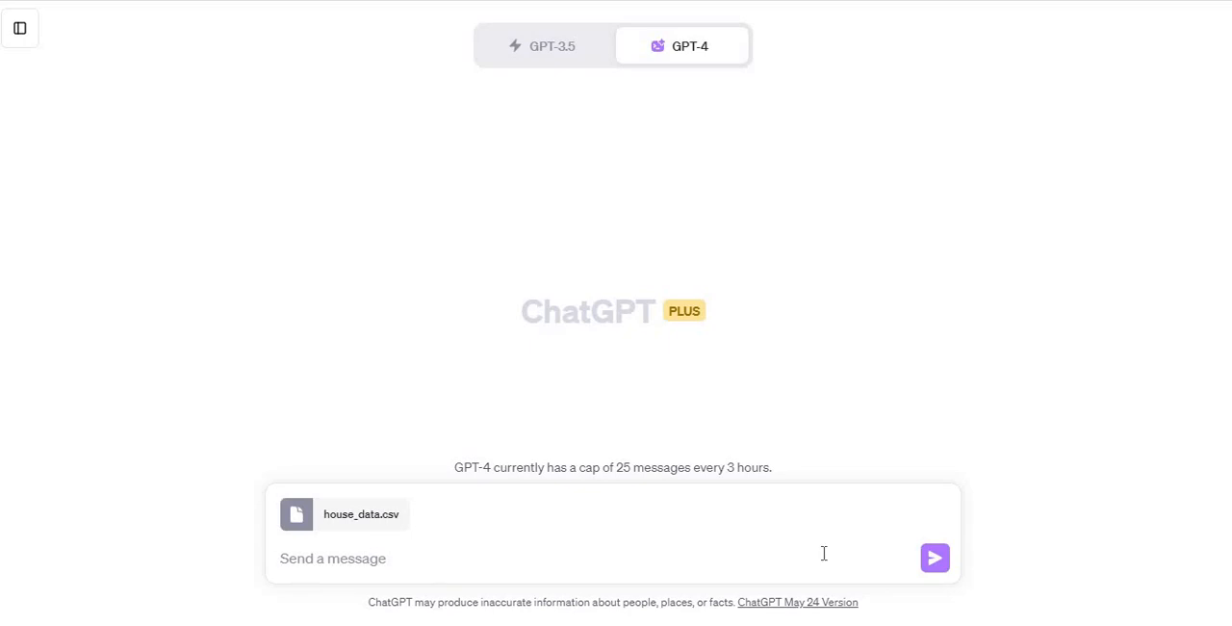
{"action": "left_click", "coordinate": [932, 560]}
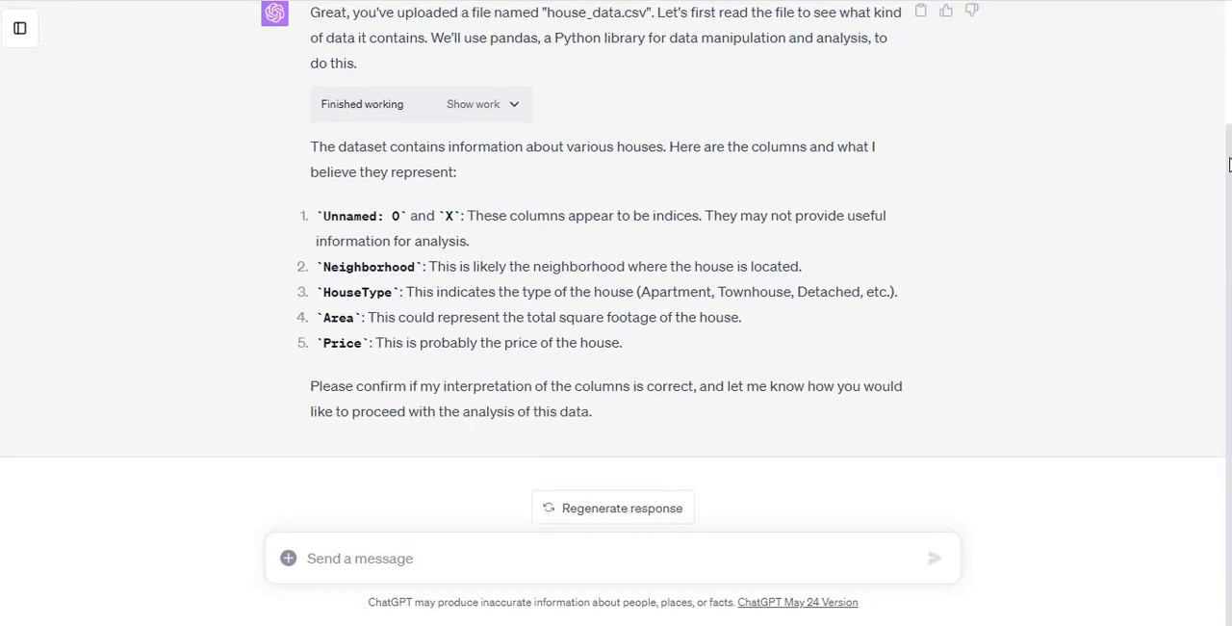
Step: Examine the Python code and its output behind the dataset summary, and collapse the work section again
{"action": "scroll", "coordinate": [616, 288], "scroll_direction": "up", "scroll_amount": 1}
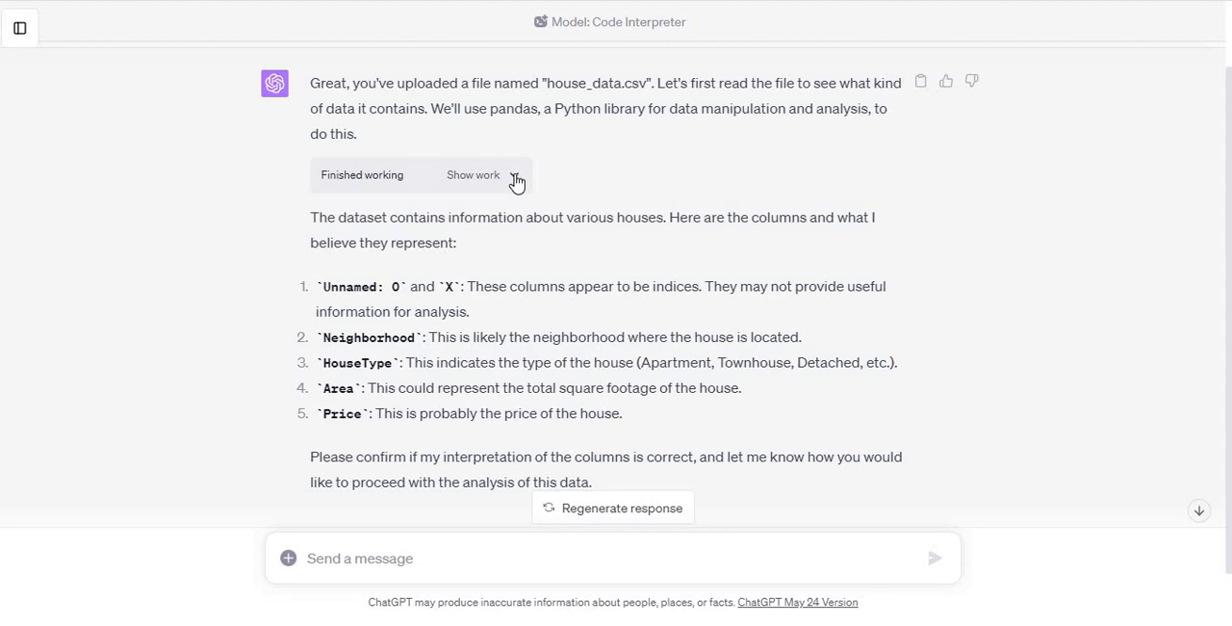
{"action": "left_click", "coordinate": [515, 178]}
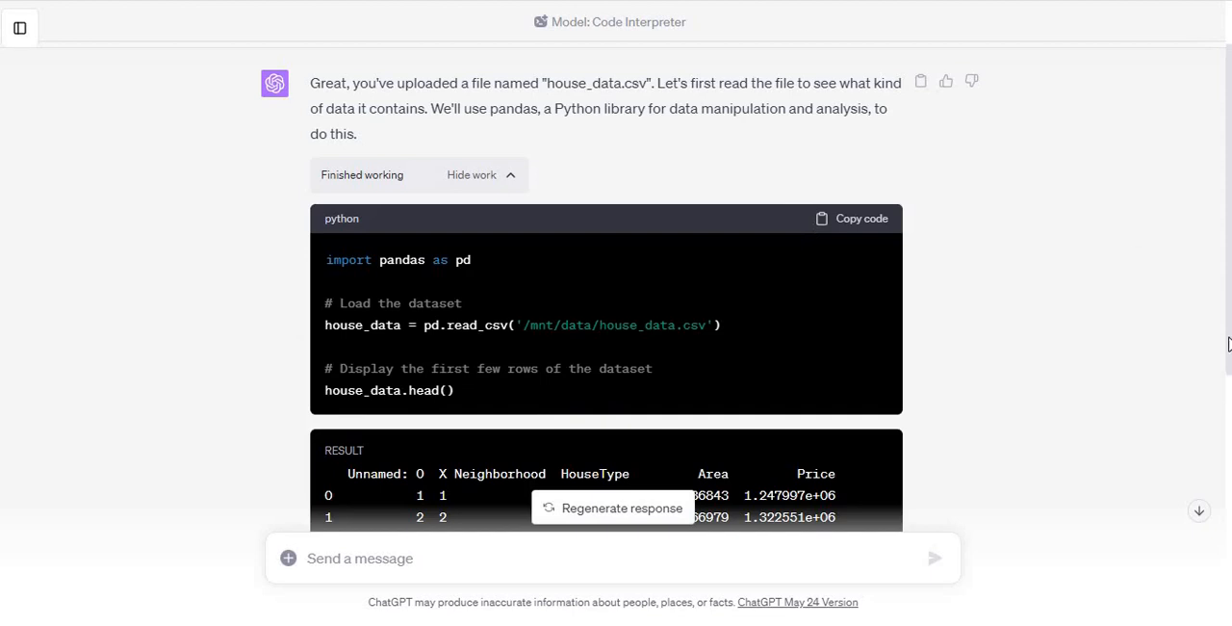
{"action": "left_click", "coordinate": [1201, 513]}
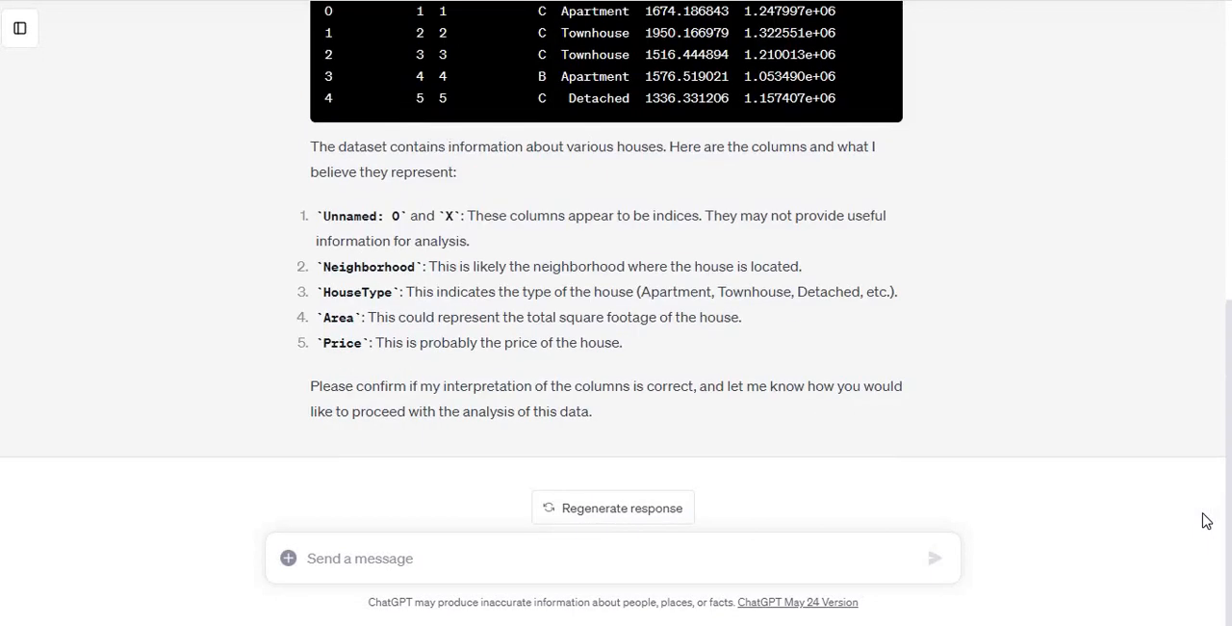
{"action": "scroll", "coordinate": [1202, 517], "scroll_direction": "up", "scroll_amount": 3}
{"action": "scroll", "coordinate": [1229, 191], "scroll_direction": "up", "scroll_amount": 3}
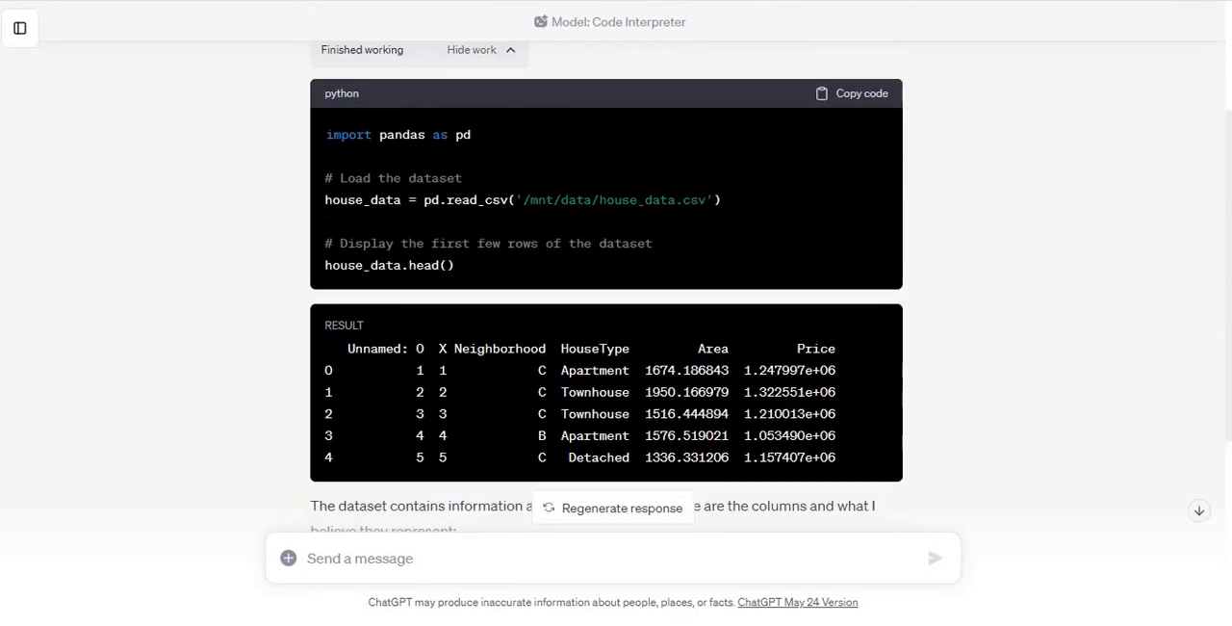
{"action": "scroll", "coordinate": [1230, 190], "scroll_direction": "down", "scroll_amount": 1}
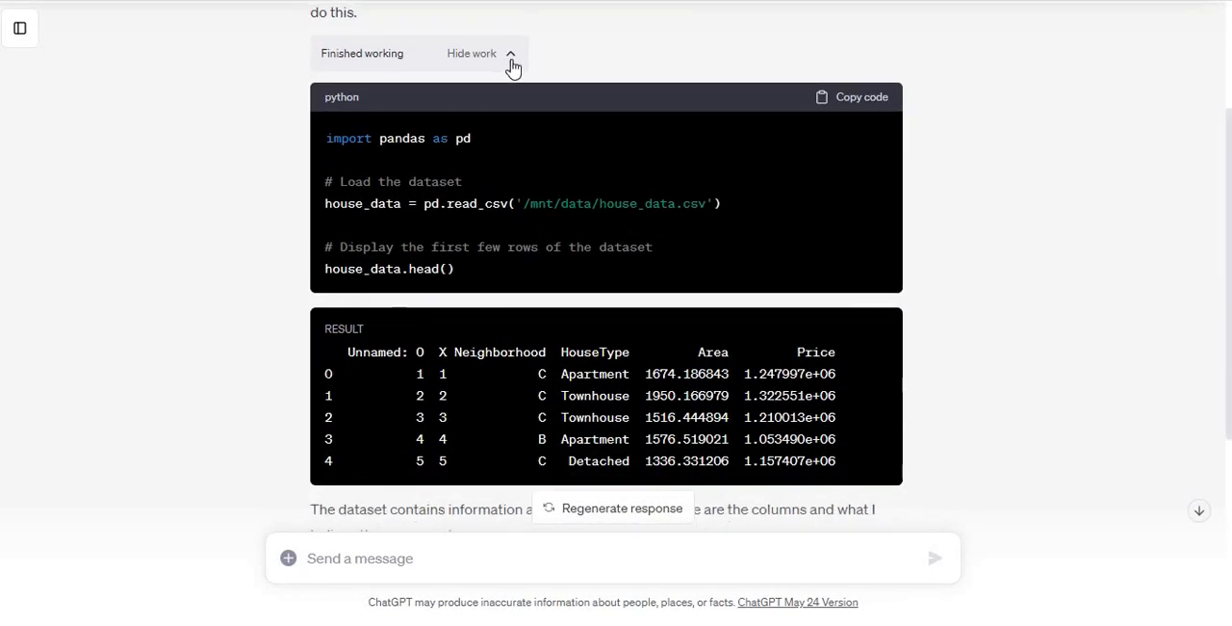
{"action": "left_click", "coordinate": [511, 60]}
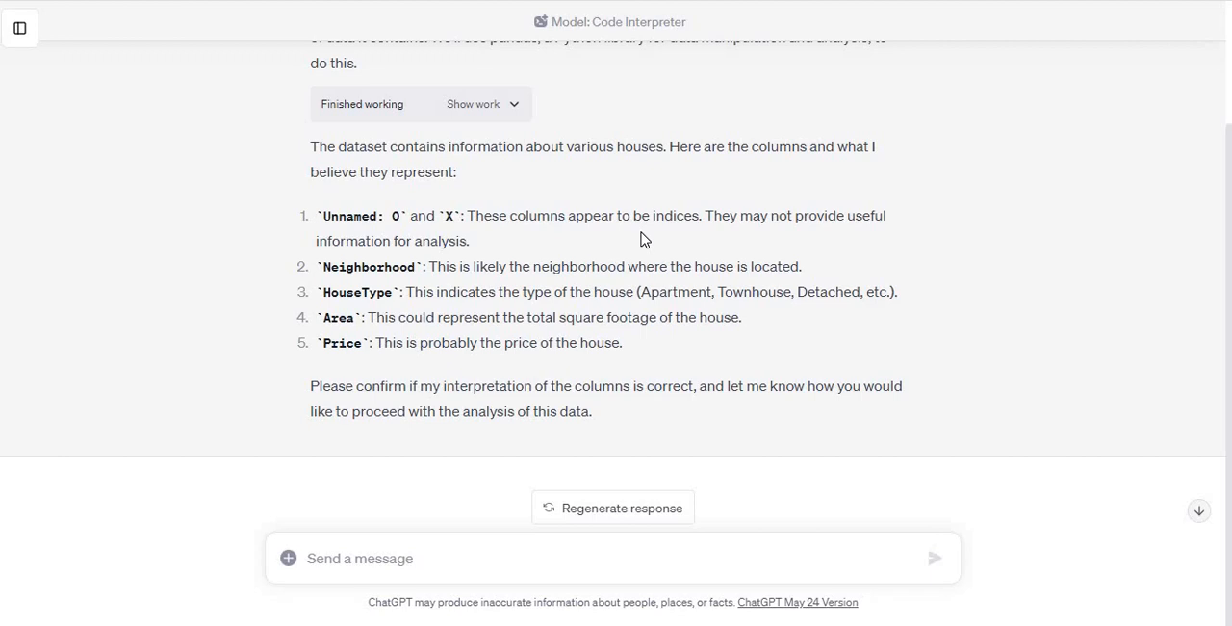
Step: Send the request "I want frequency table of HouseType" and go to the end of the reply
{"action": "left_click", "coordinate": [528, 563]}
{"action": "type", "text": "I want "}
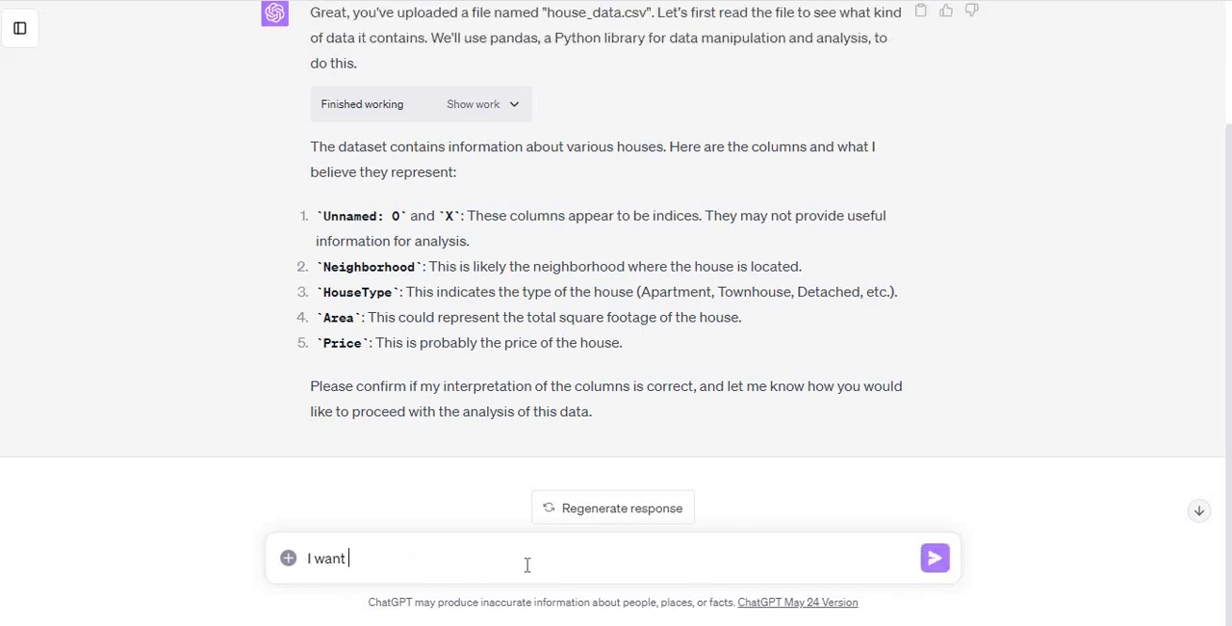
{"action": "type", "text": "frequency table of "}
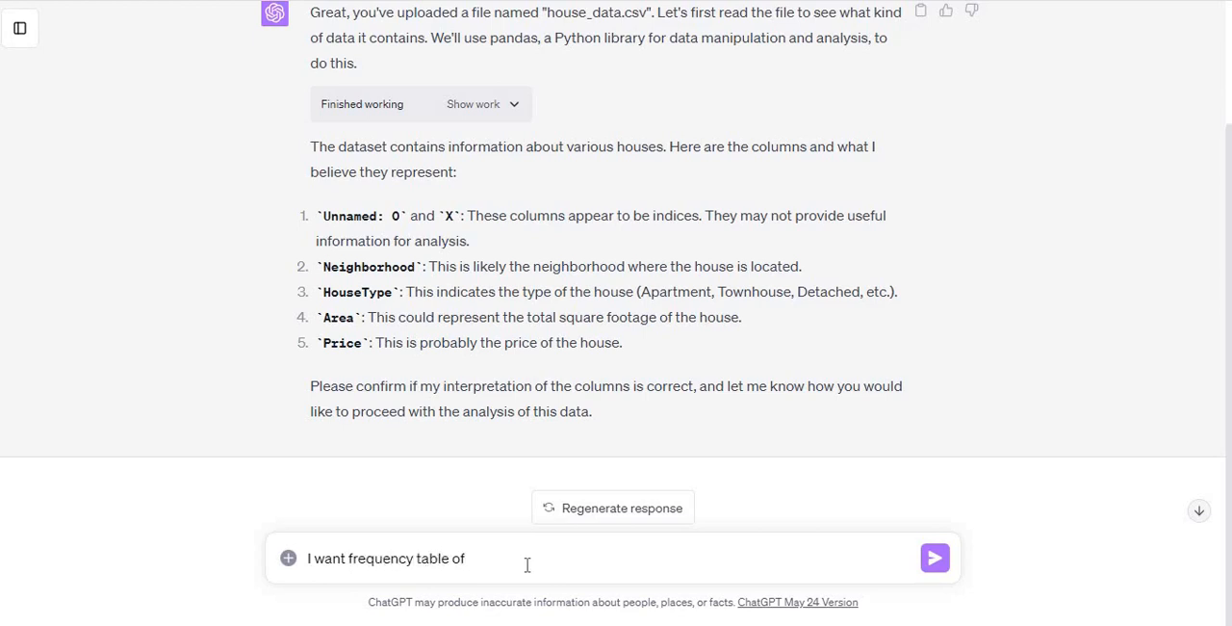
{"action": "type", "text": "HouseType"}
{"action": "key", "text": "Return"}
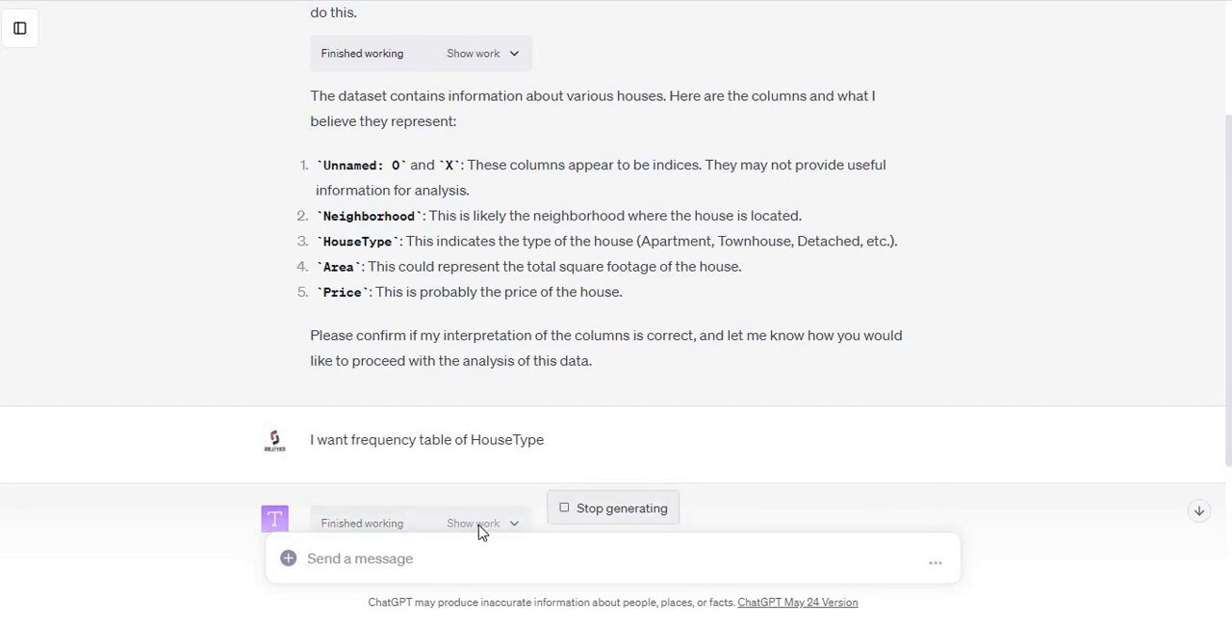
{"action": "left_click", "coordinate": [1200, 516]}
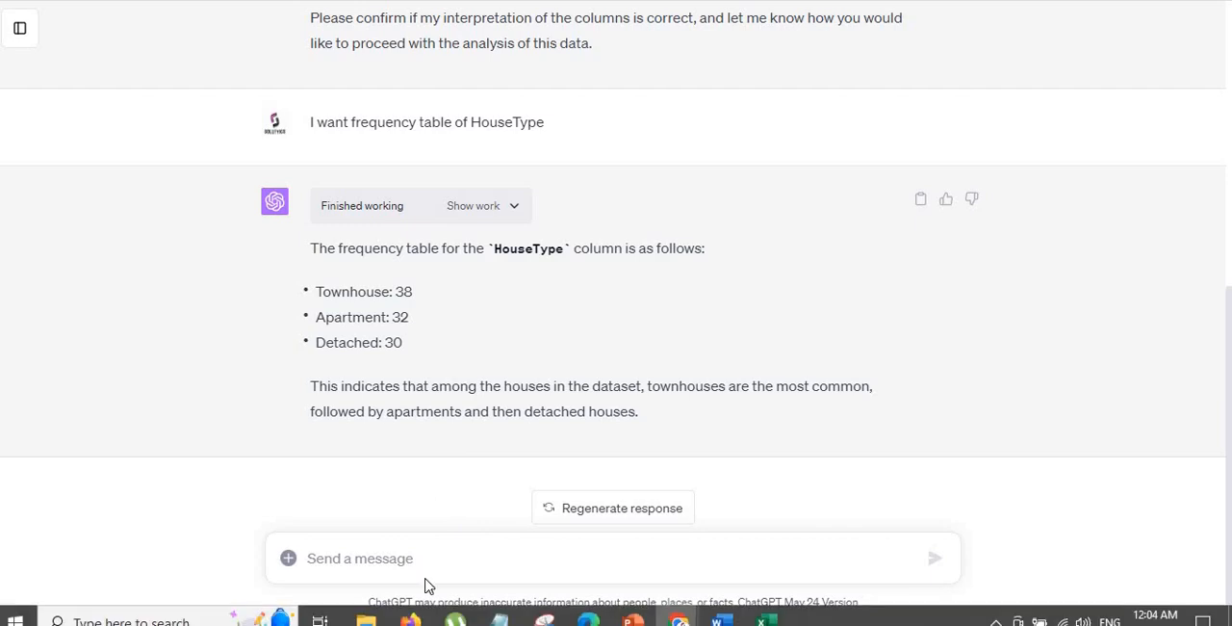
Step: Ask for the HouseType frequencies as a table by sending "Give me in tabular form"
{"action": "left_click", "coordinate": [430, 560]}
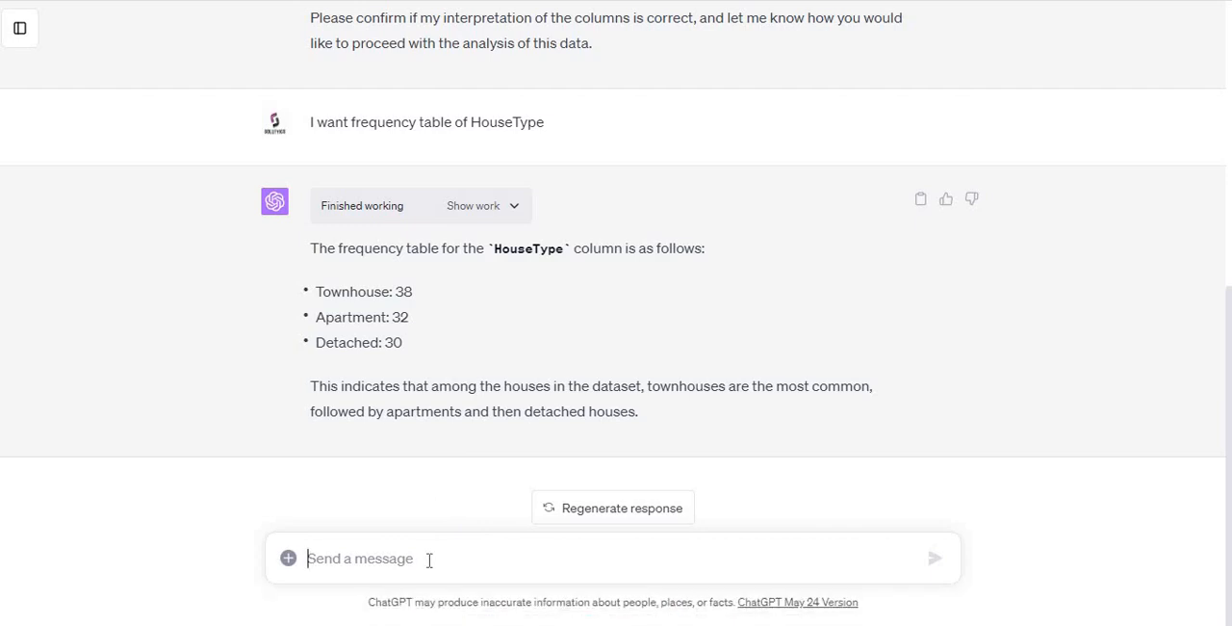
{"action": "type", "text": "Give me in"}
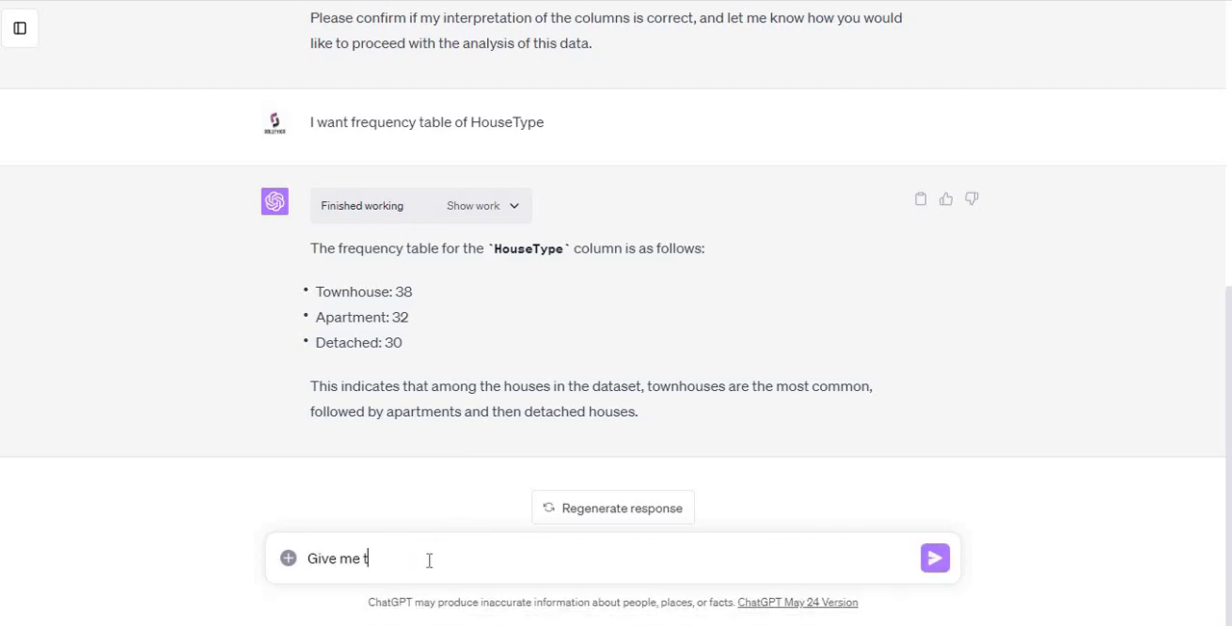
{"action": "type", "text": " tabular form"}
{"action": "key", "text": "Return"}
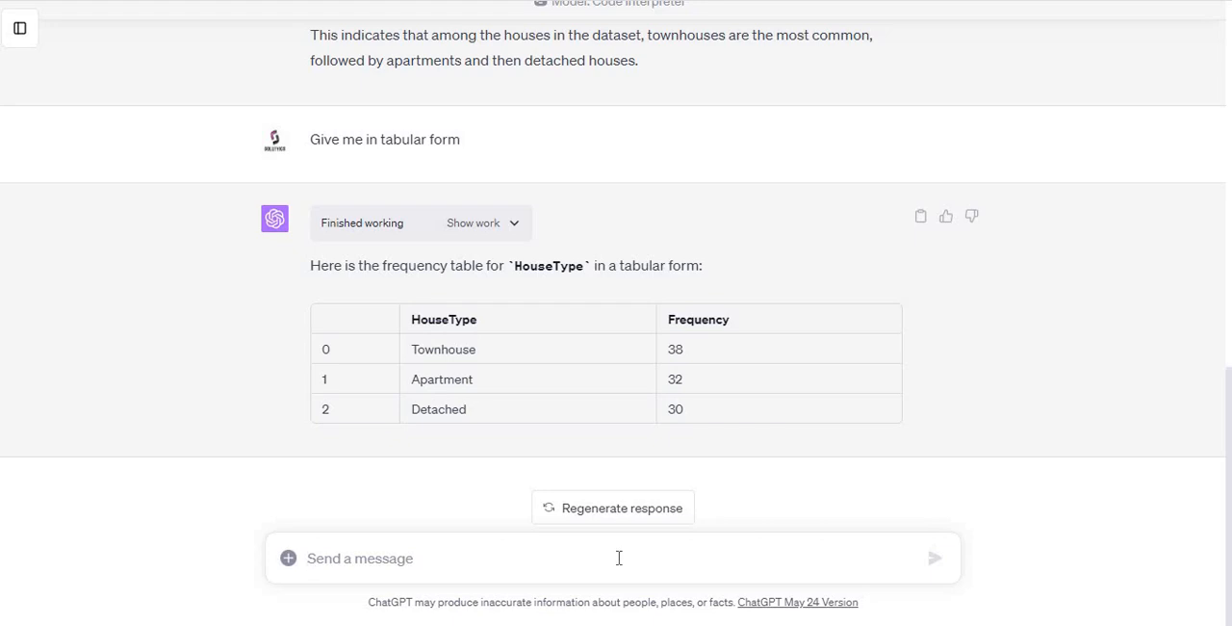
Step: Copy the column name Neighborhood from the list of columns in the first reply
{"action": "scroll", "coordinate": [1230, 385], "scroll_direction": "up", "scroll_amount": 1}
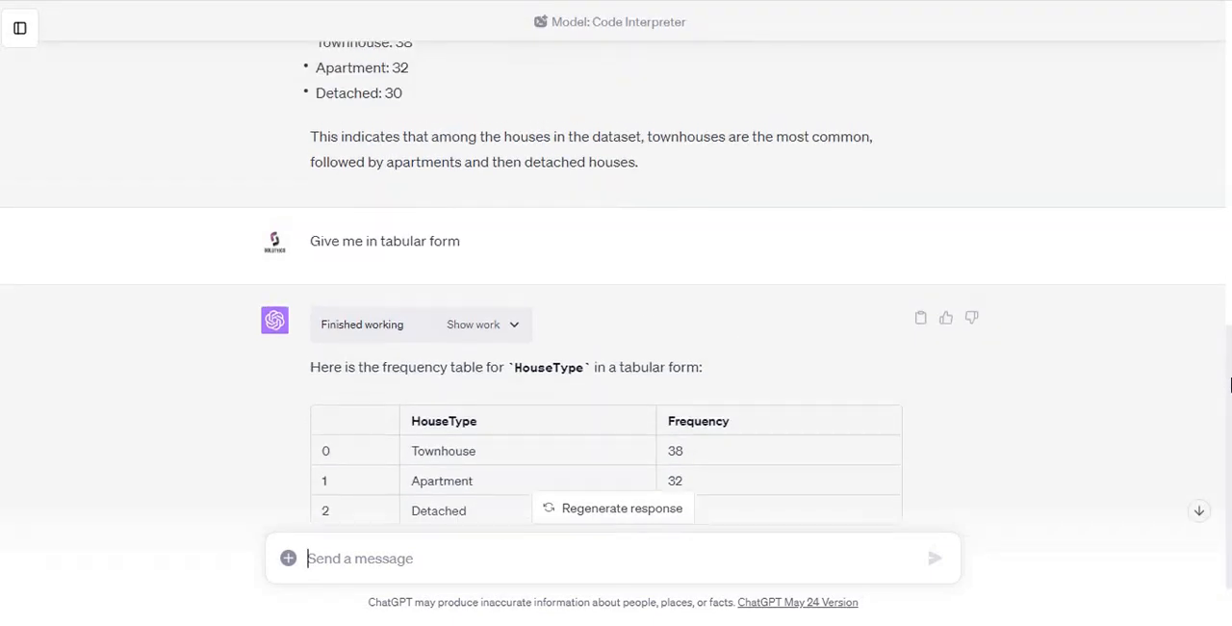
{"action": "scroll", "coordinate": [1230, 385], "scroll_direction": "up", "scroll_amount": 5}
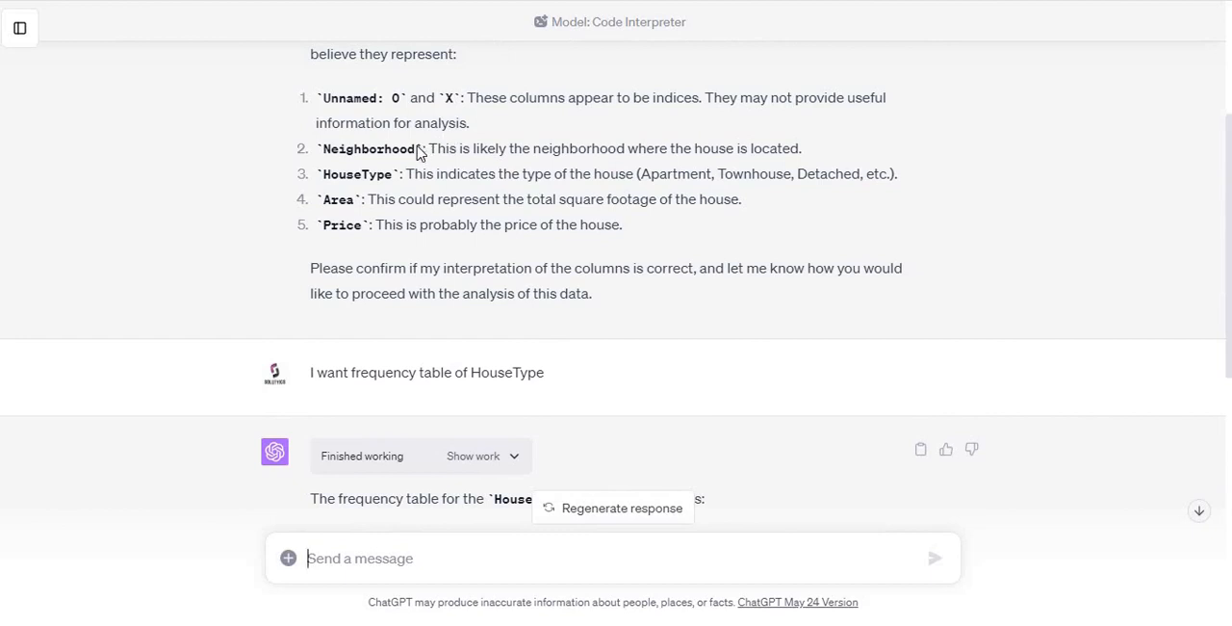
{"action": "left_click_drag", "start_coordinate": [415, 150], "coordinate": [321, 147]}
{"action": "right_click", "coordinate": [323, 148]}
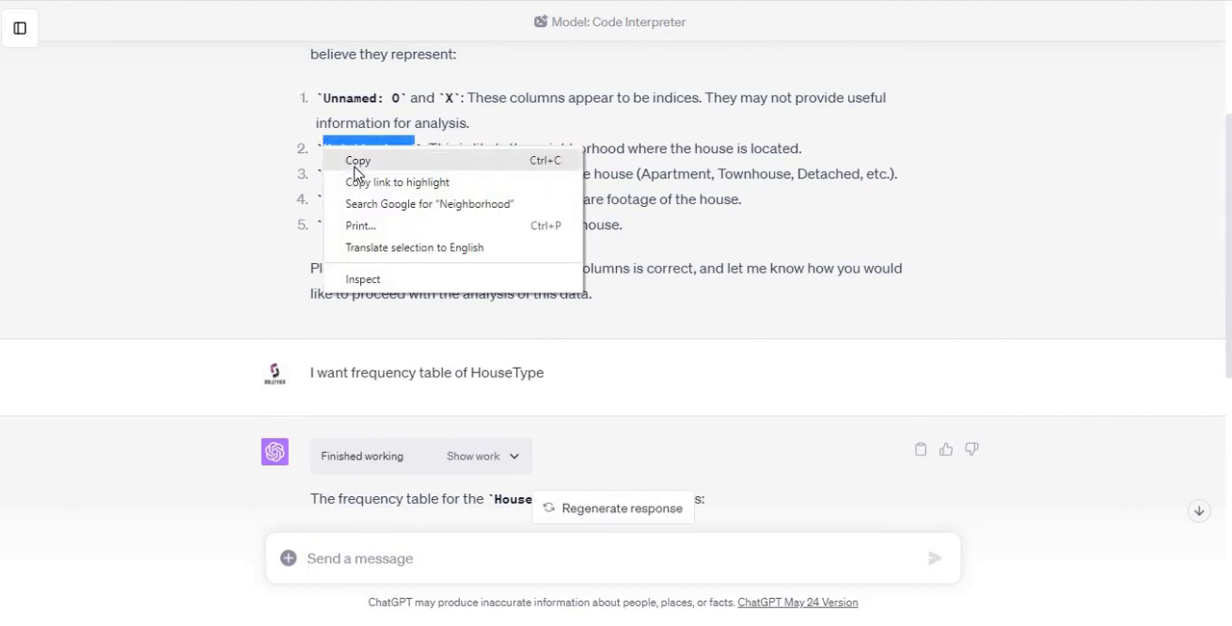
{"action": "left_click", "coordinate": [356, 166]}
Step: Send the request "Make a pie chart of Neighborhood", using the copied column name
{"action": "scroll", "coordinate": [1175, 395], "scroll_direction": "down", "scroll_amount": 2}
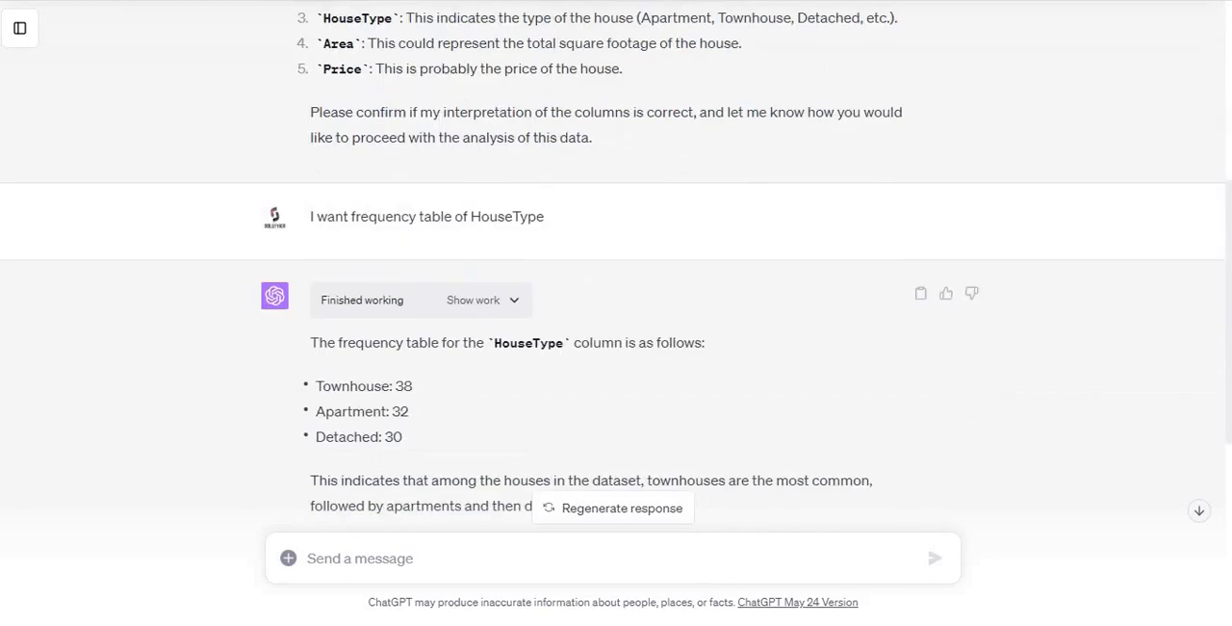
{"action": "scroll", "coordinate": [616, 288], "scroll_direction": "down", "scroll_amount": 5}
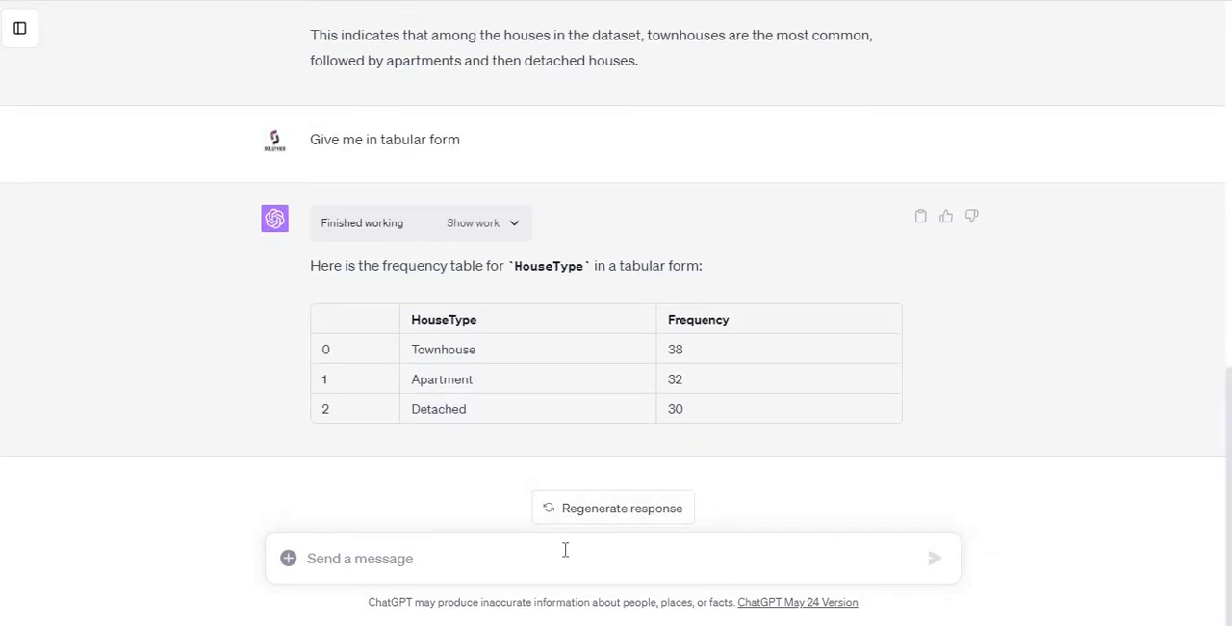
{"action": "left_click", "coordinate": [566, 550]}
{"action": "type", "text": "Make a p"}
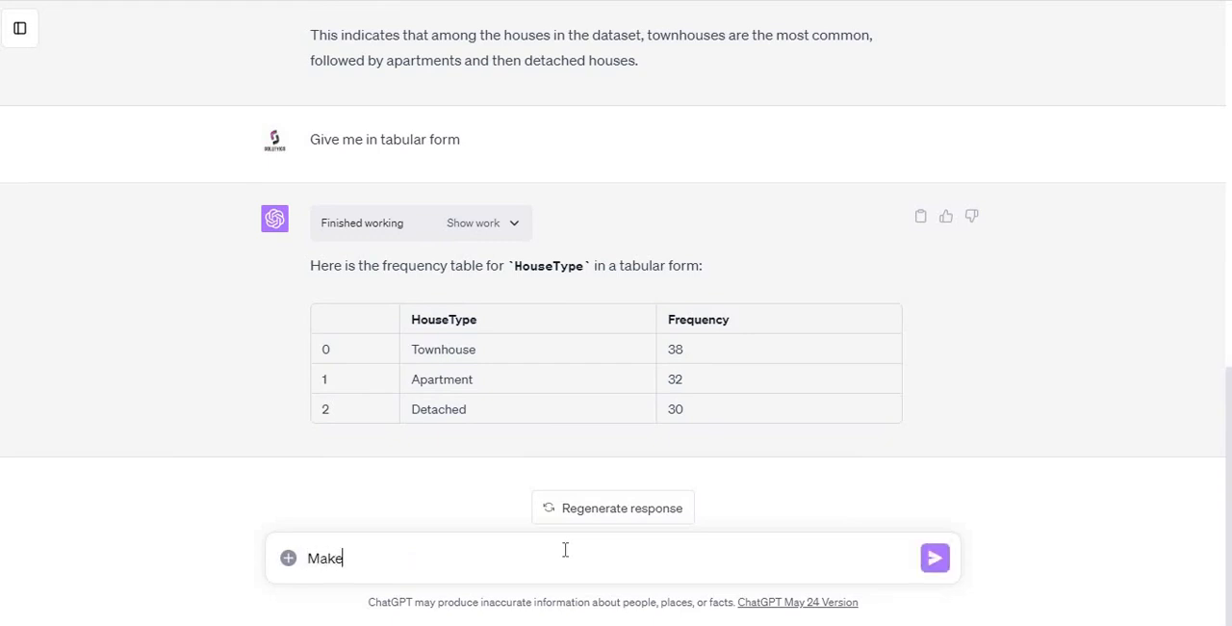
{"action": "type", "text": "ie chart of Neighborhood"}
{"action": "key", "text": "Return"}
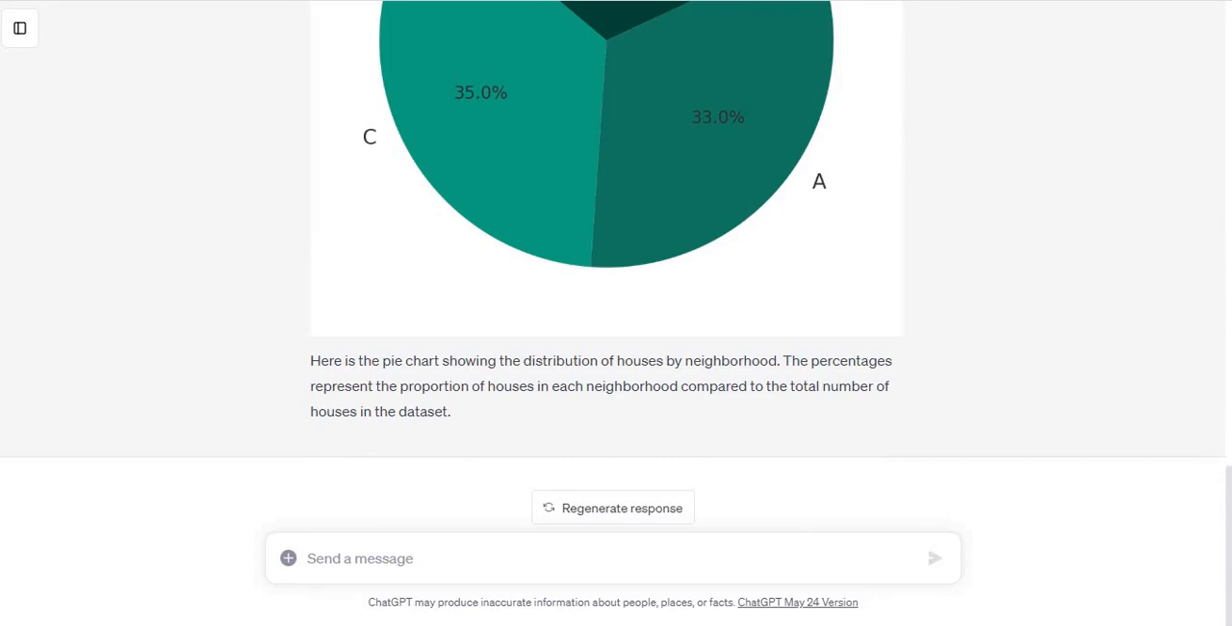
Step: Check the Neighborhood pie chart and request a recolored version by sending "Please give different colors to pies"
{"action": "left_click", "coordinate": [1228, 387]}
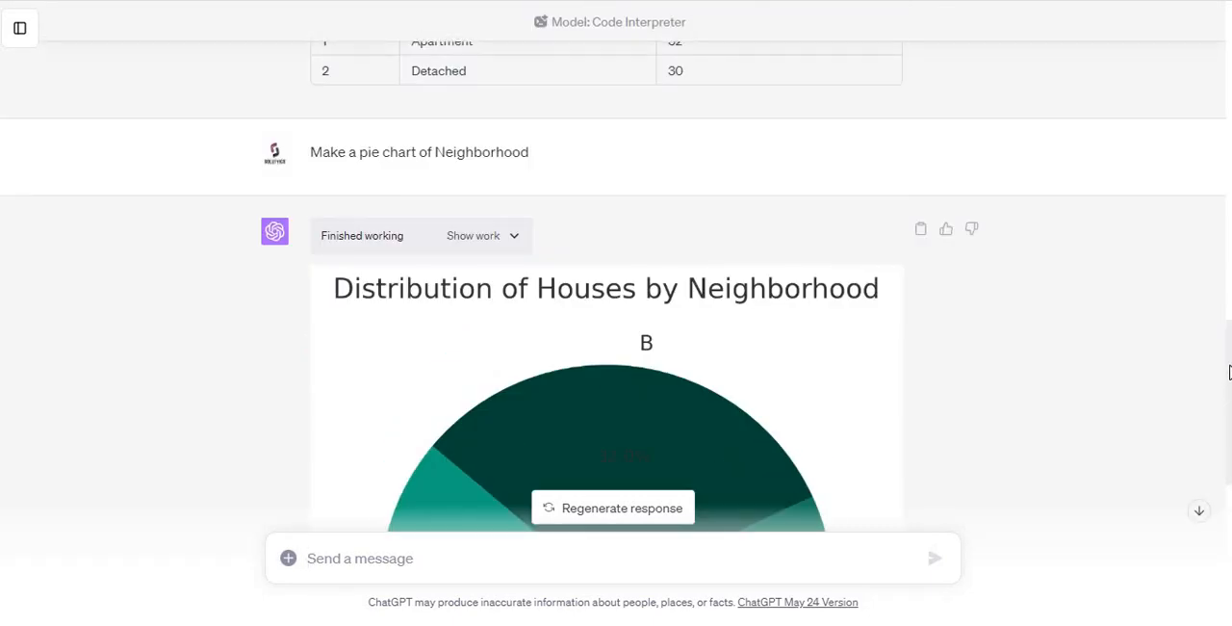
{"action": "left_click_drag", "start_coordinate": [1230, 405], "coordinate": [1230, 470]}
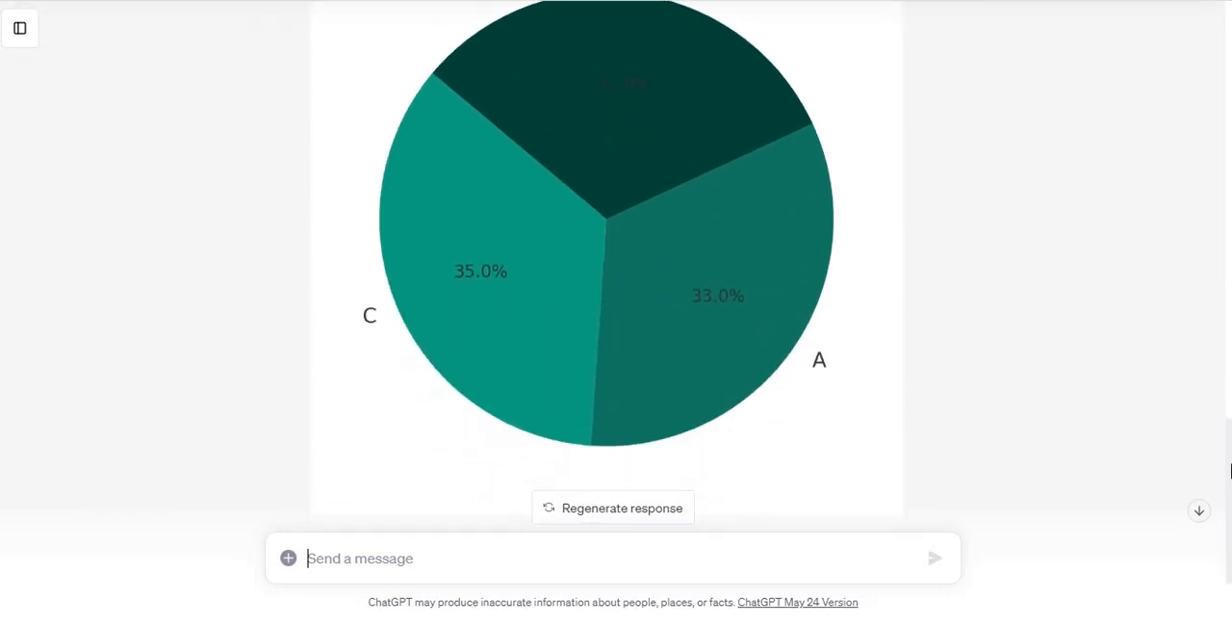
{"action": "left_click_drag", "start_coordinate": [1229, 521], "coordinate": [1229, 566]}
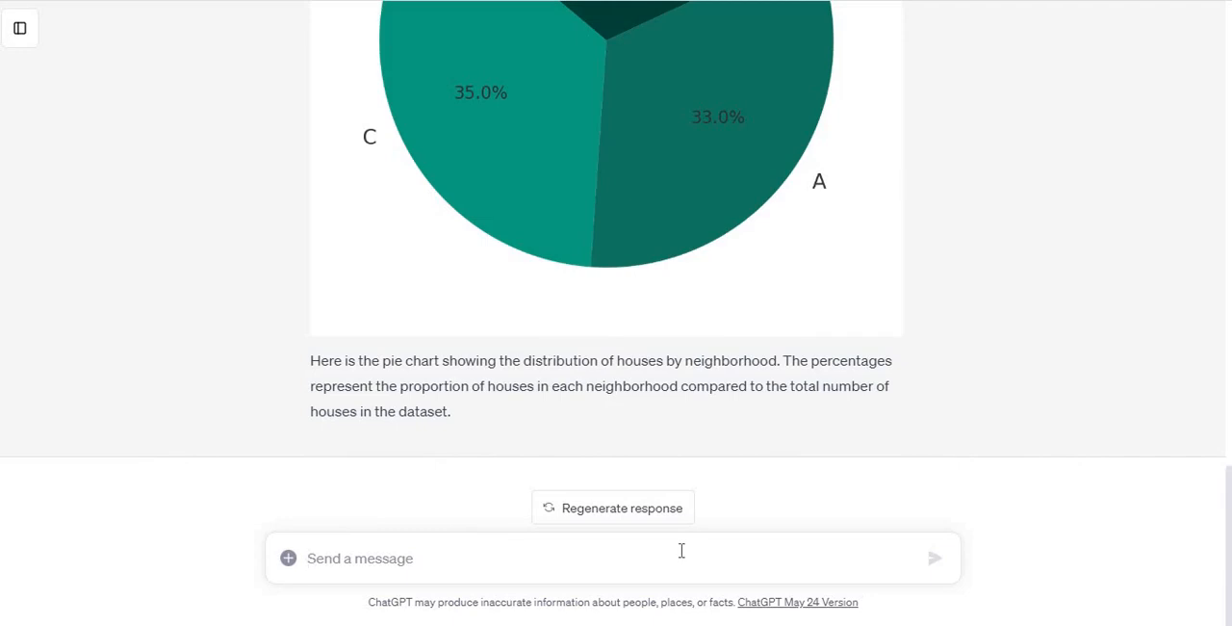
{"action": "type", "text": "Please"}
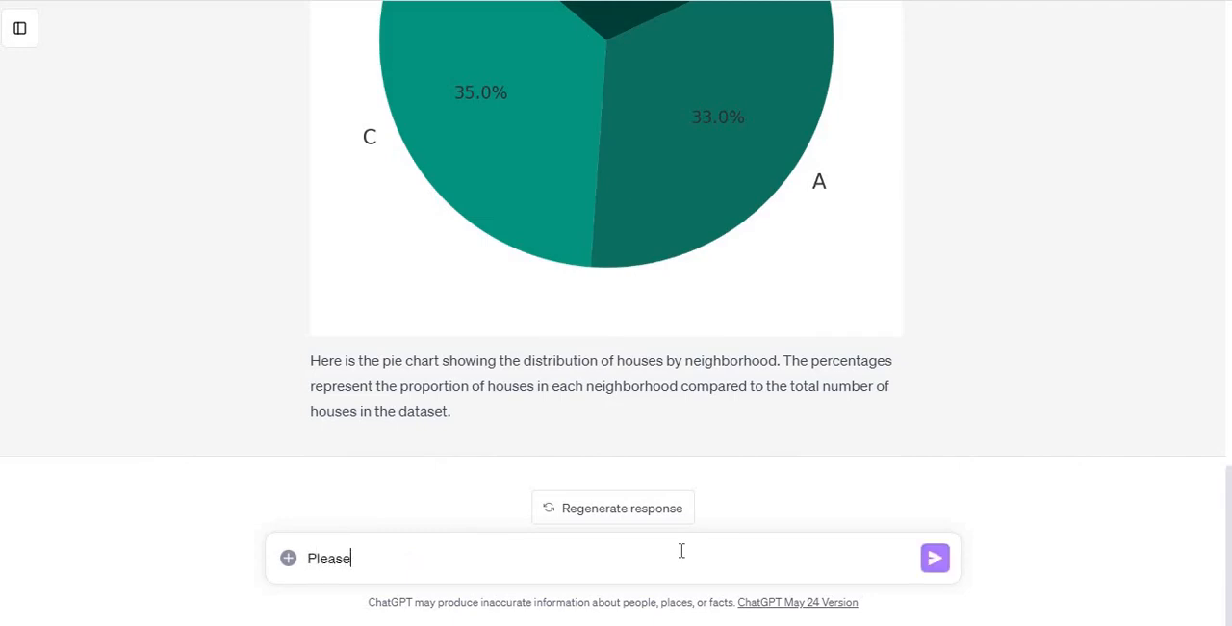
{"action": "type", "text": " give different color"}
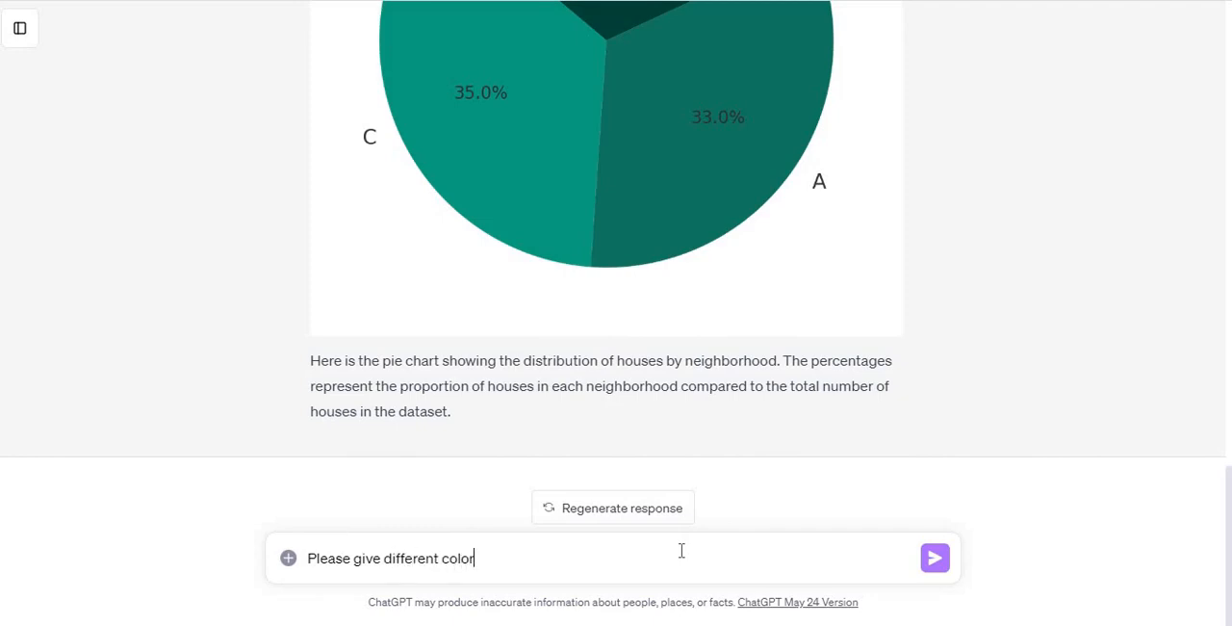
{"action": "type", "text": "s to pies"}
{"action": "key", "text": "Return"}
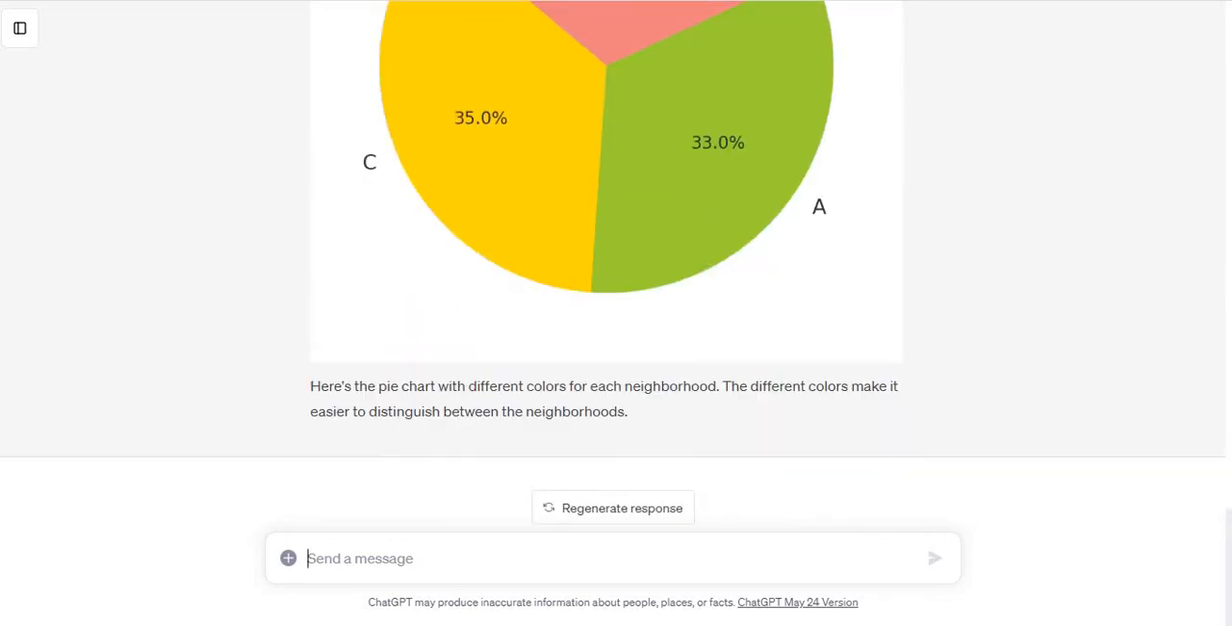
Step: Save the recolored Neighborhood pie chart image to the Desktop as piechart.jpeg
{"action": "scroll", "coordinate": [1228, 515], "scroll_direction": "up", "scroll_amount": 4}
{"action": "scroll", "coordinate": [1228, 482], "scroll_direction": "down", "scroll_amount": 2}
{"action": "scroll", "coordinate": [1227, 488], "scroll_direction": "down", "scroll_amount": 1}
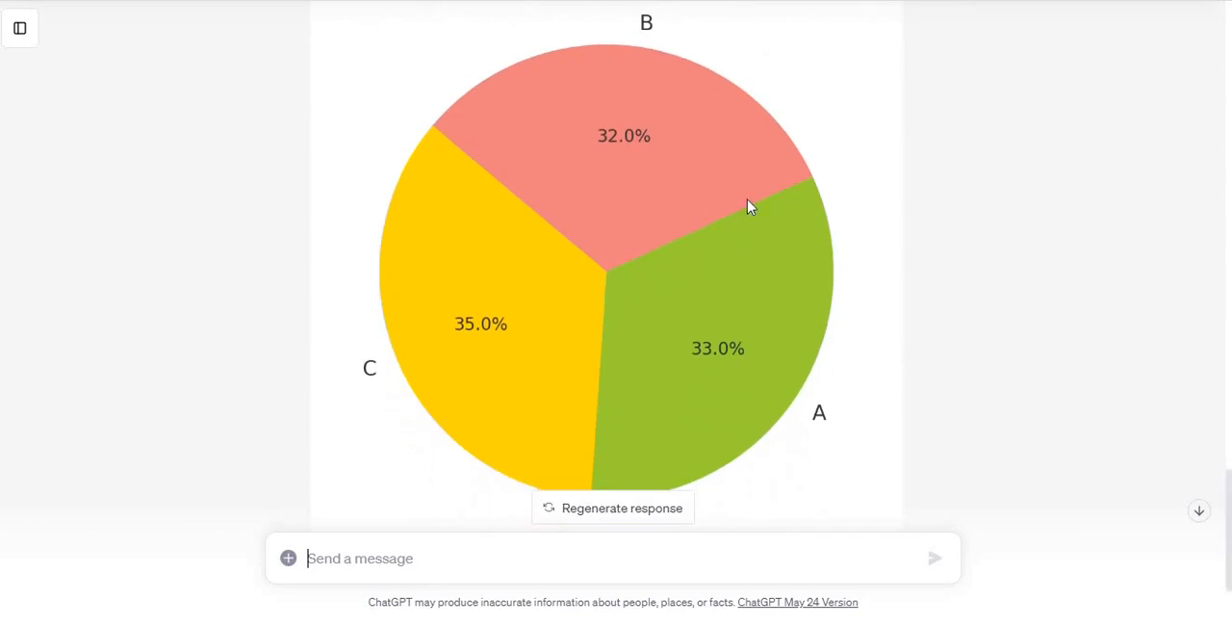
{"action": "right_click", "coordinate": [720, 210]}
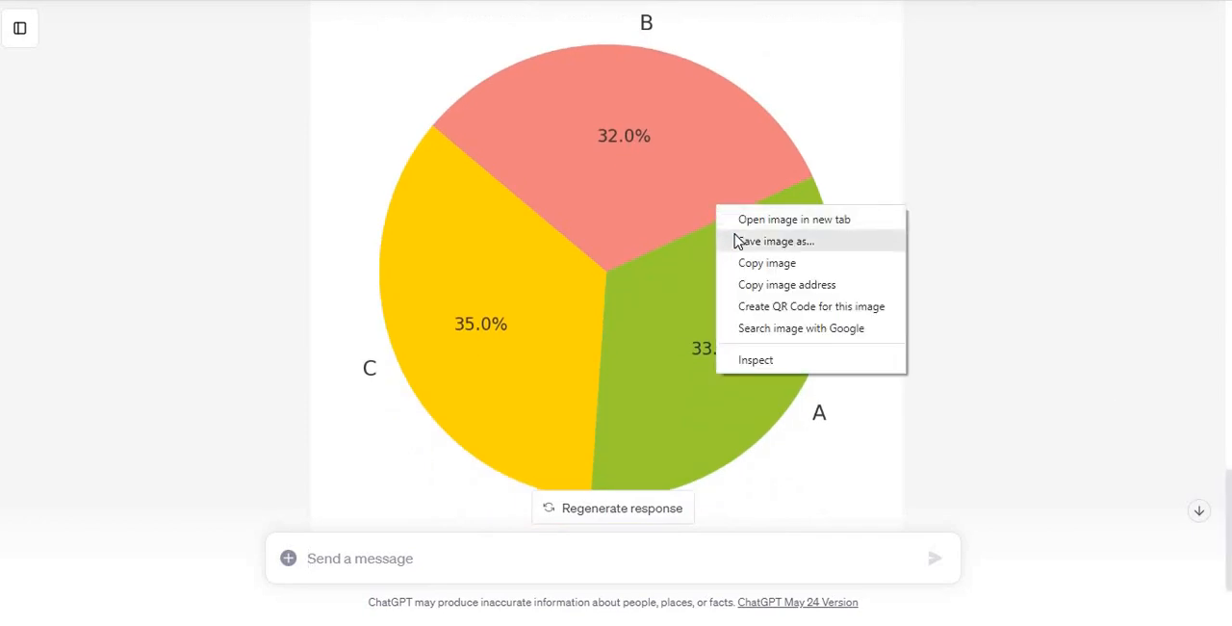
{"action": "left_click", "coordinate": [775, 241]}
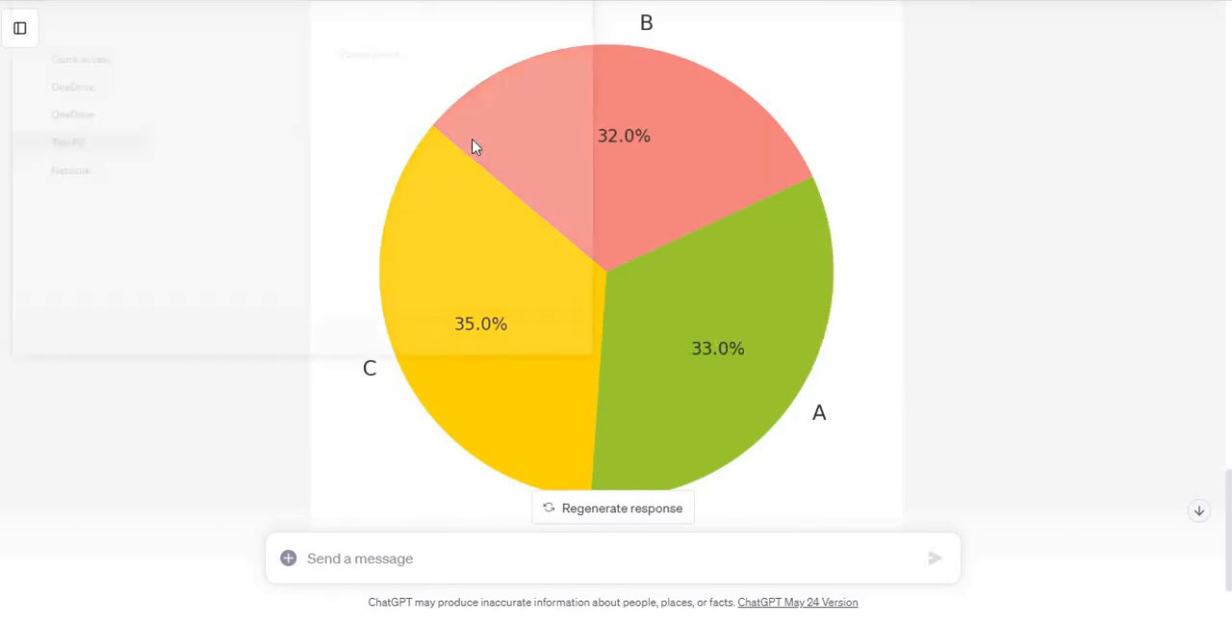
{"action": "left_click", "coordinate": [67, 92]}
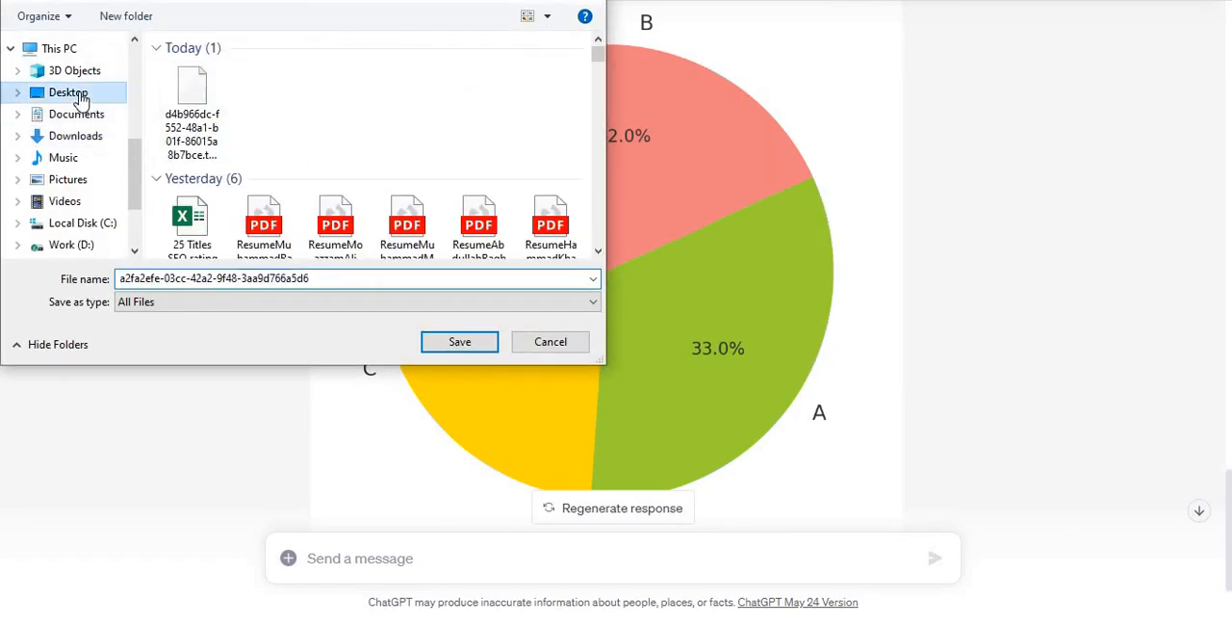
{"action": "left_click", "coordinate": [290, 278]}
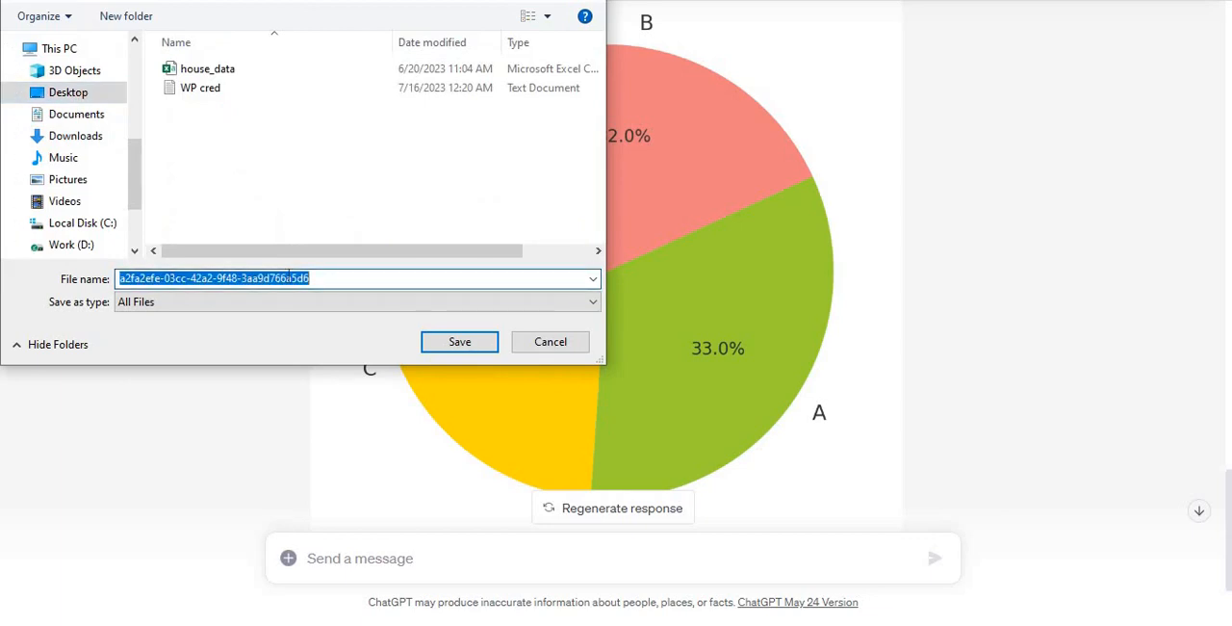
{"action": "type", "text": "piec"}
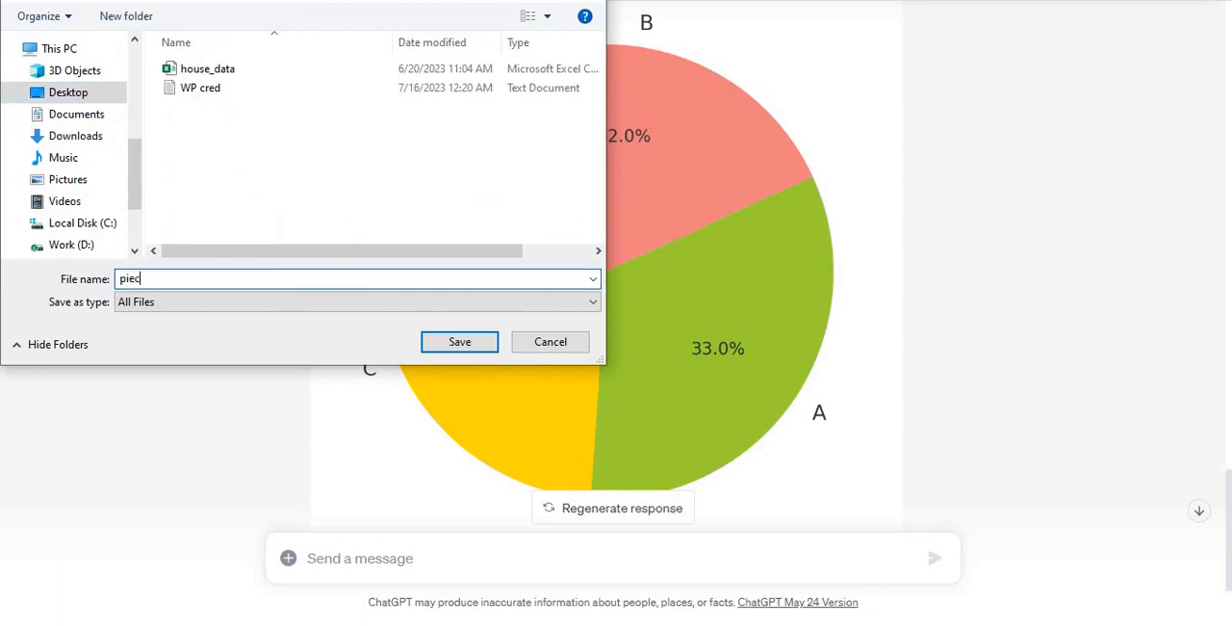
{"action": "type", "text": "hart.jpeg"}
{"action": "key", "text": "Return"}
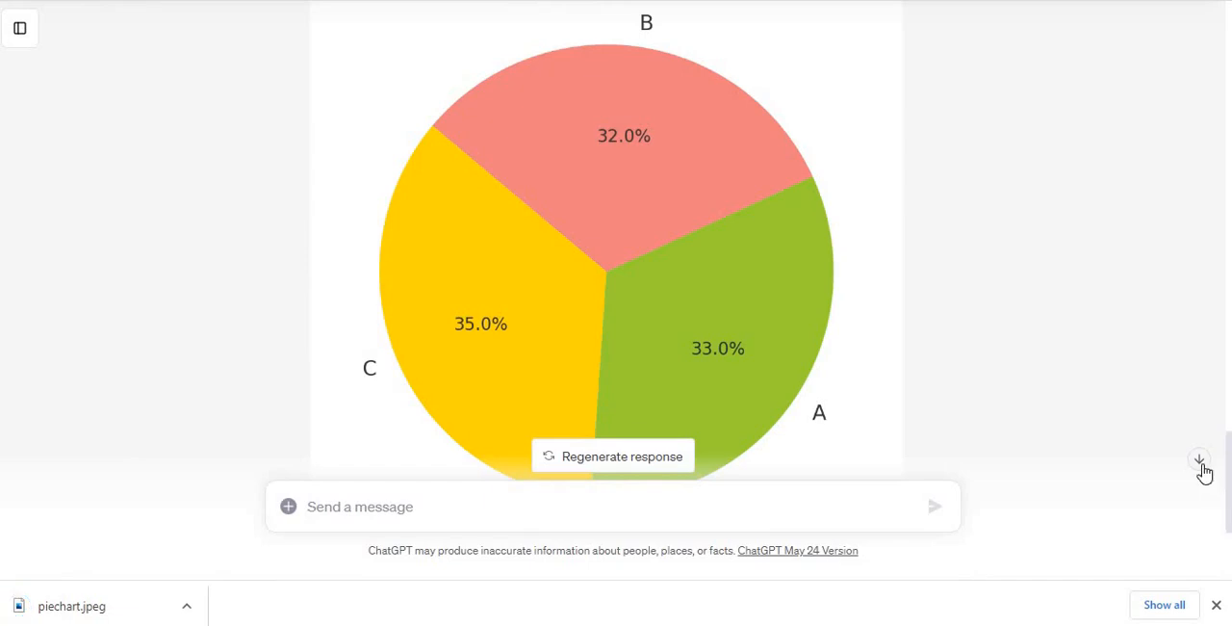
Step: Request descriptive statistics for the Price column by sending "Give me summary statistics for Price"
{"action": "left_click", "coordinate": [1200, 460]}
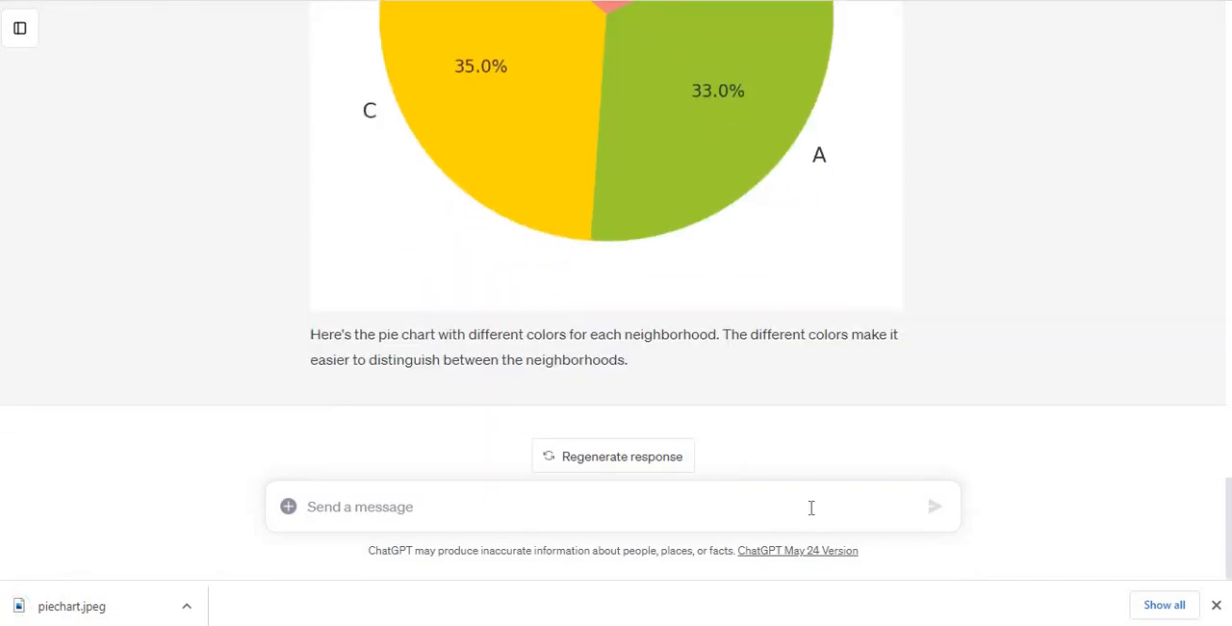
{"action": "type", "text": "Give me "}
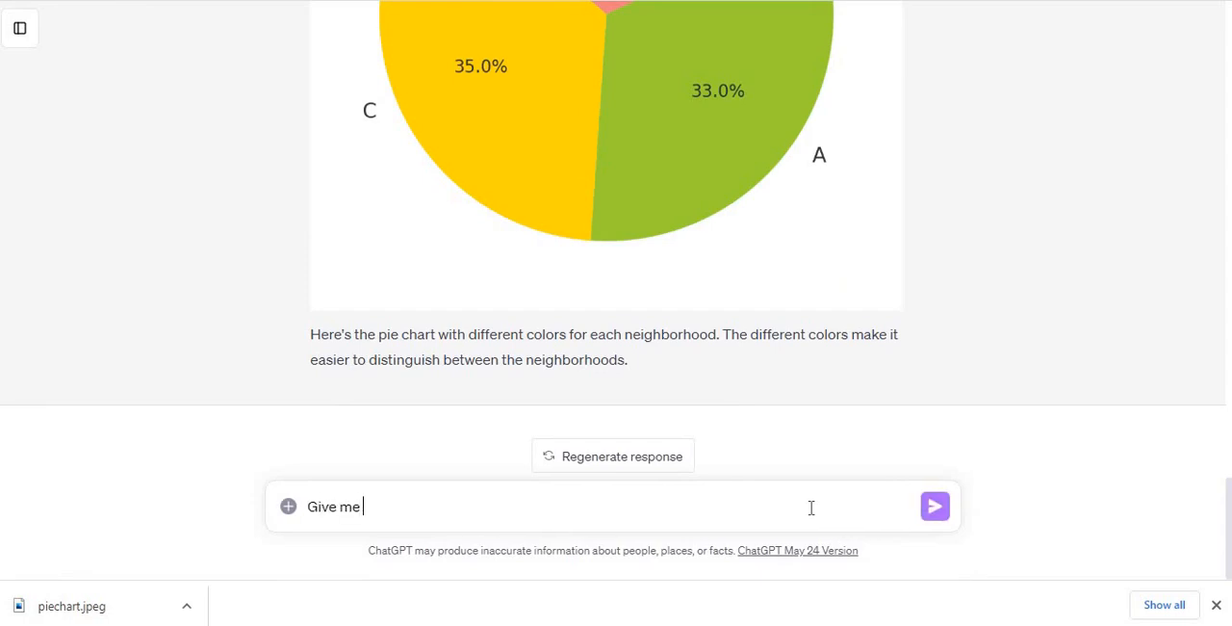
{"action": "type", "text": "summary statistics for "}
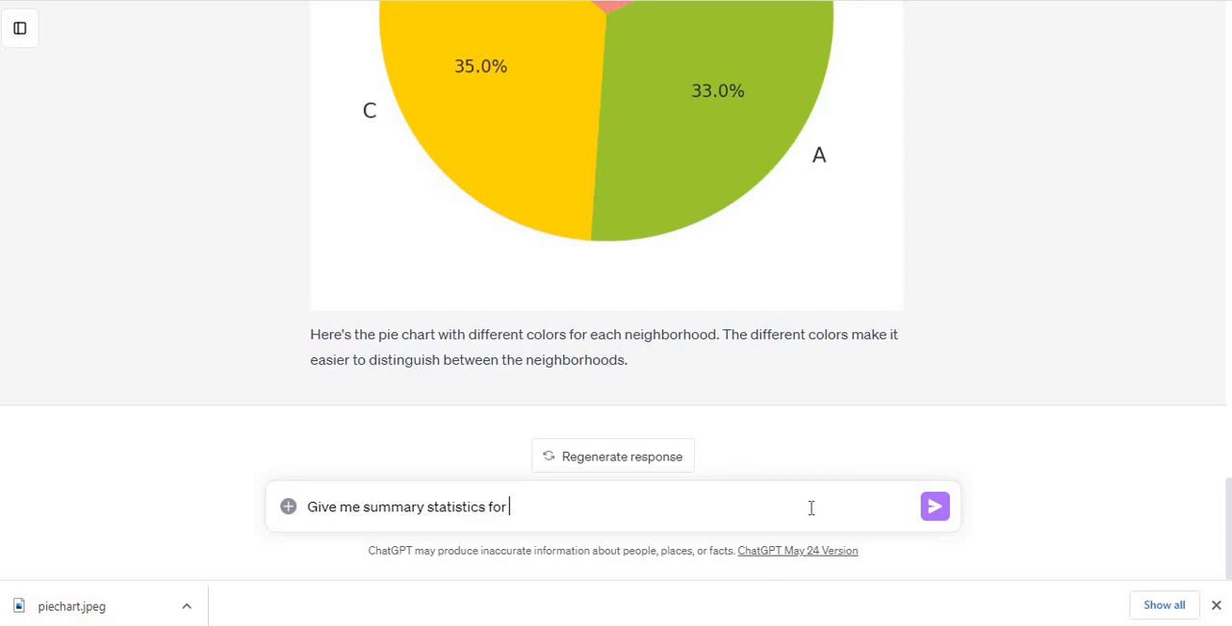
{"action": "type", "text": "Price"}
{"action": "key", "text": "Return"}
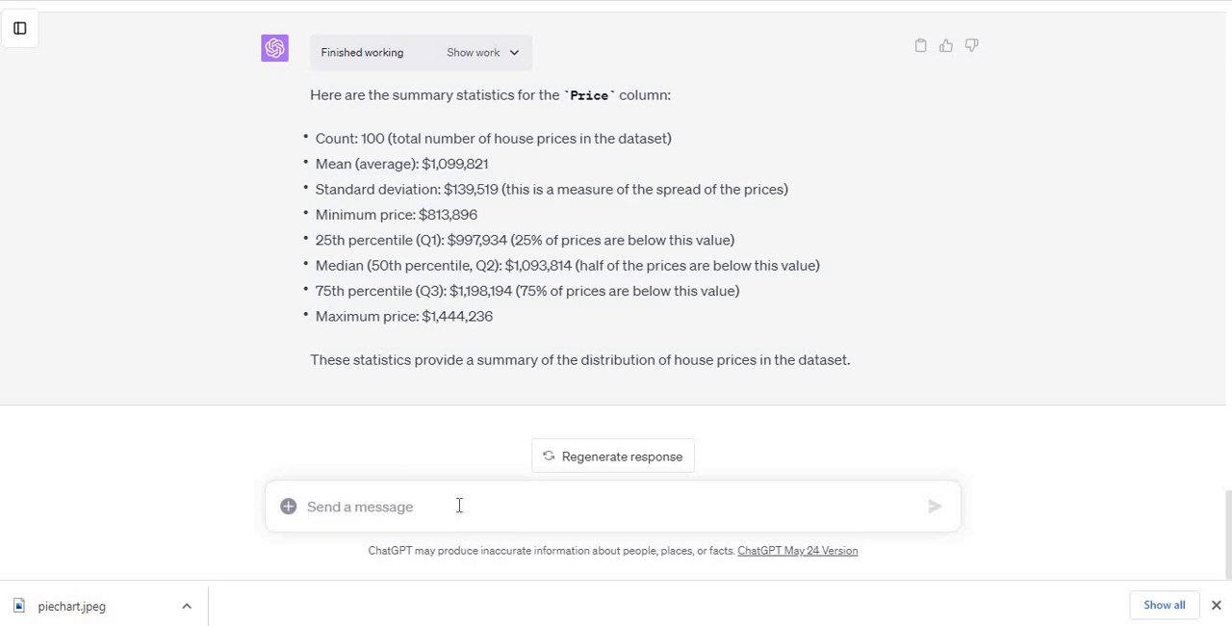
Step: Ask for the Price summary statistics as a file by sending "Give me a downloadable file."
{"action": "type", "text": "I"}
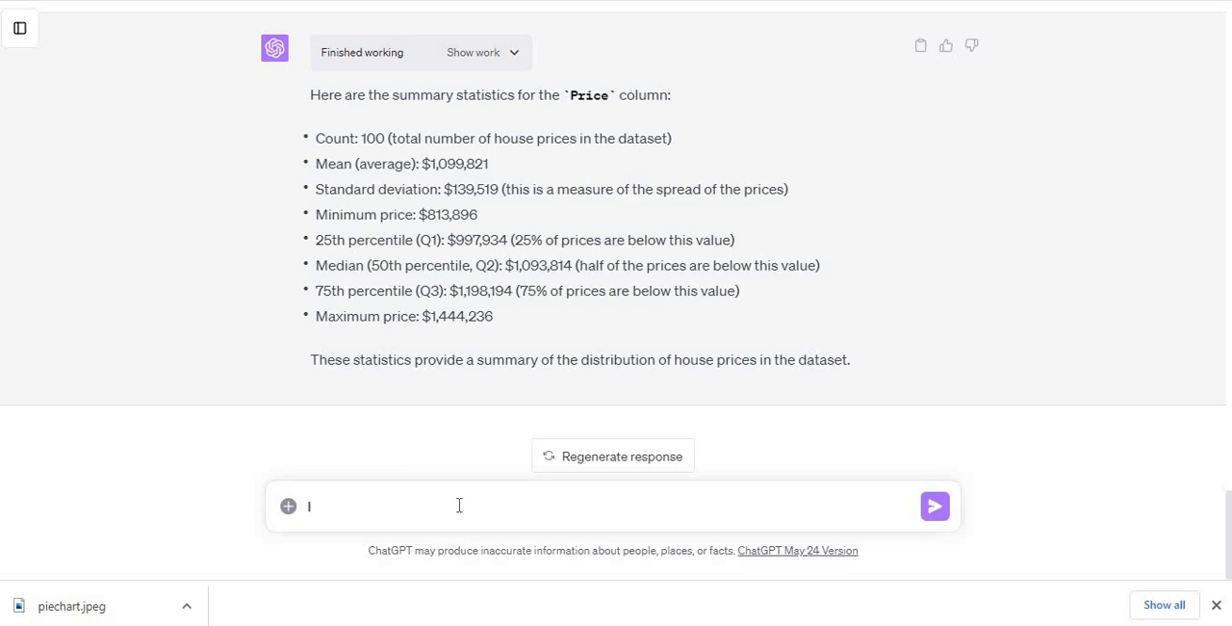
{"action": "key", "text": "BackSpace"}
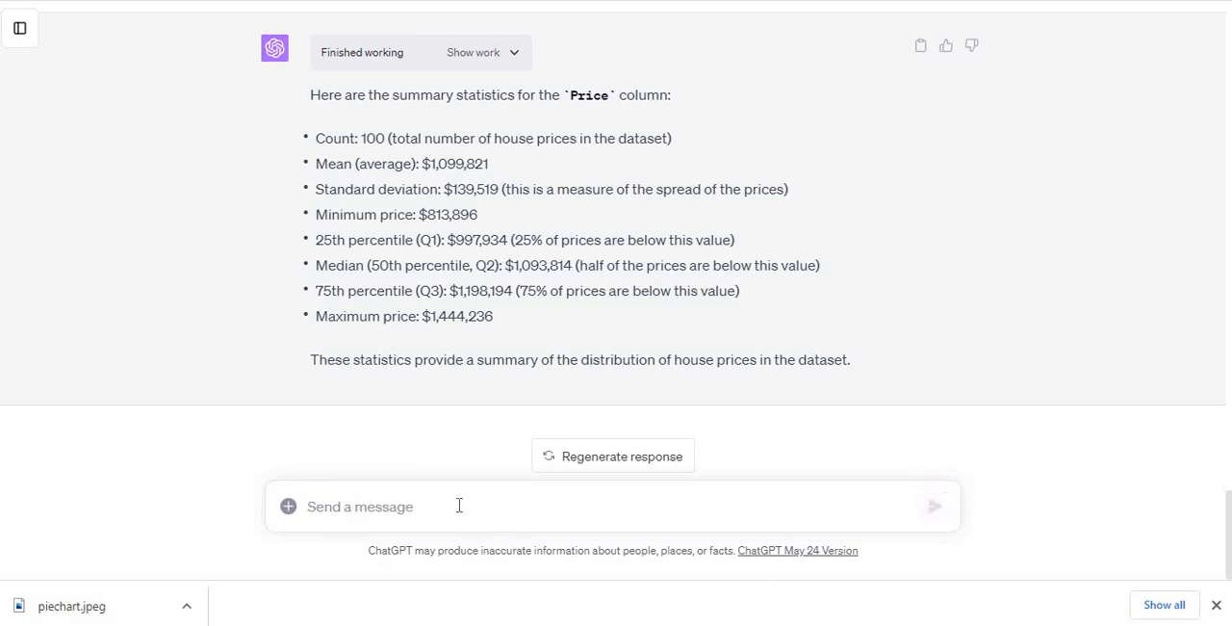
{"action": "type", "text": "Give "}
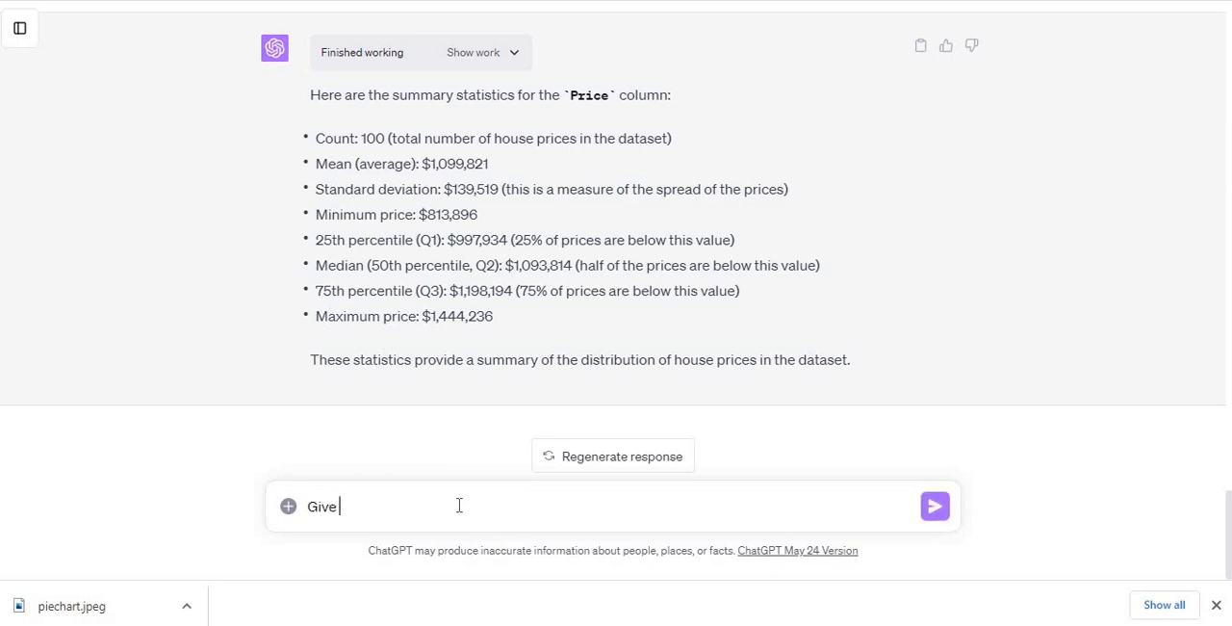
{"action": "type", "text": "me a downaloadable"}
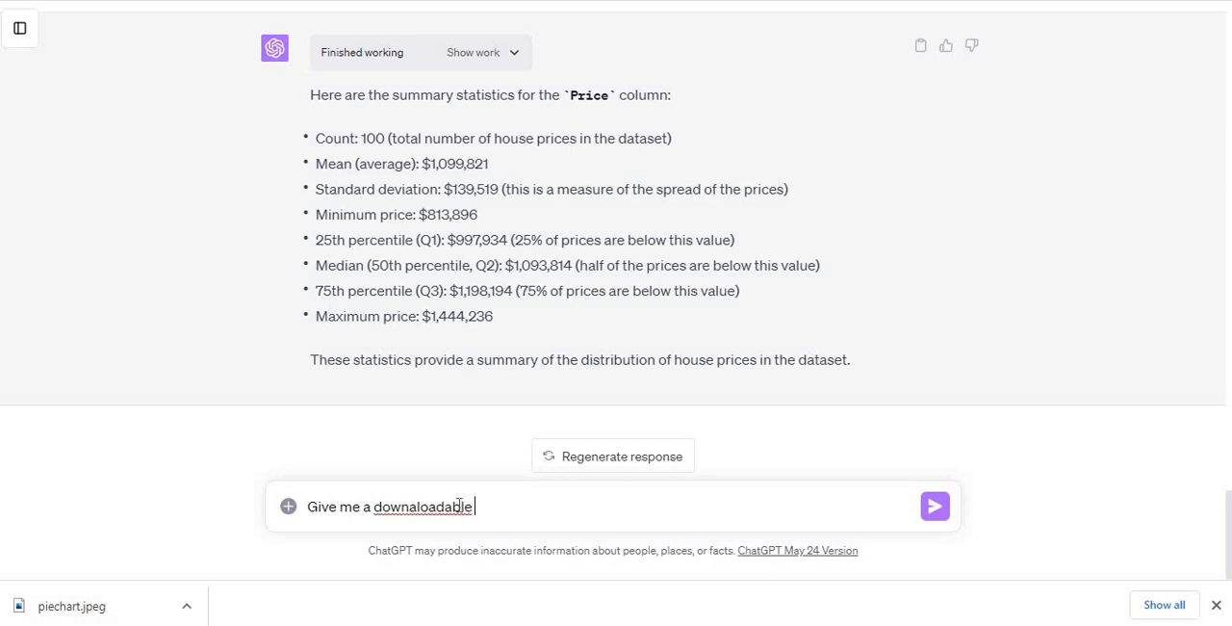
{"action": "key", "text": "BackSpace"}
{"action": "key", "text": "BackSpace"}
{"action": "key", "text": "BackSpace"}
{"action": "key", "text": "BackSpace"}
{"action": "key", "text": "BackSpace"}
{"action": "key", "text": "BackSpace"}
{"action": "type", "text": "la"}
{"action": "type", "text": "oadable fi"}
{"action": "type", "text": "le."}
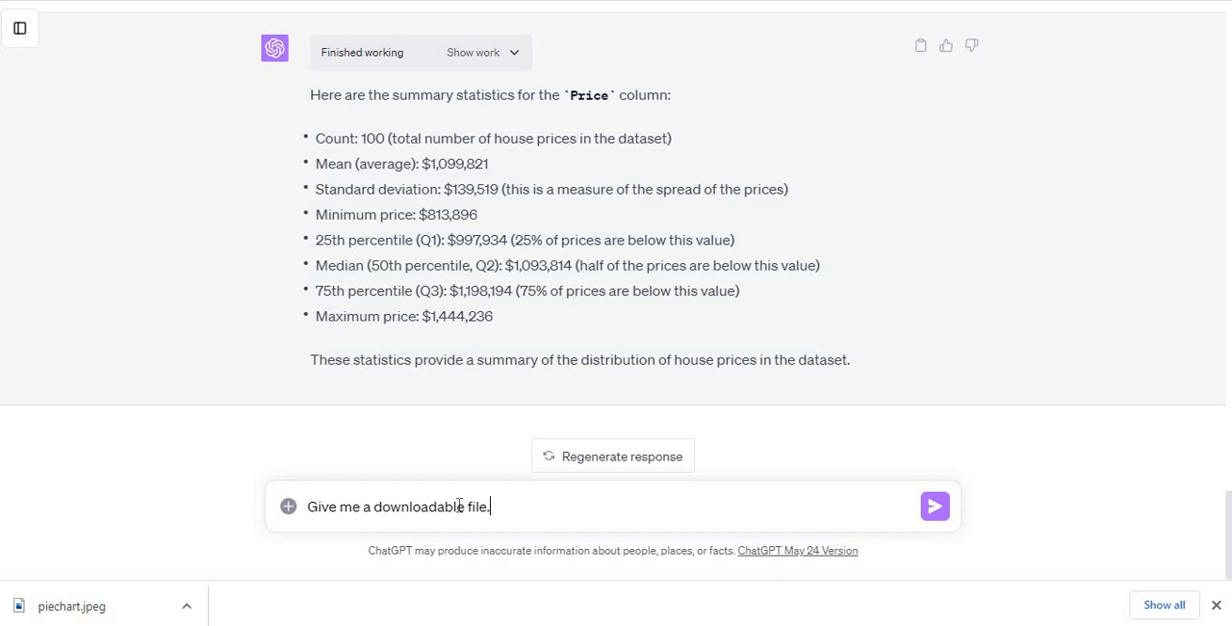
{"action": "key", "text": "Return"}
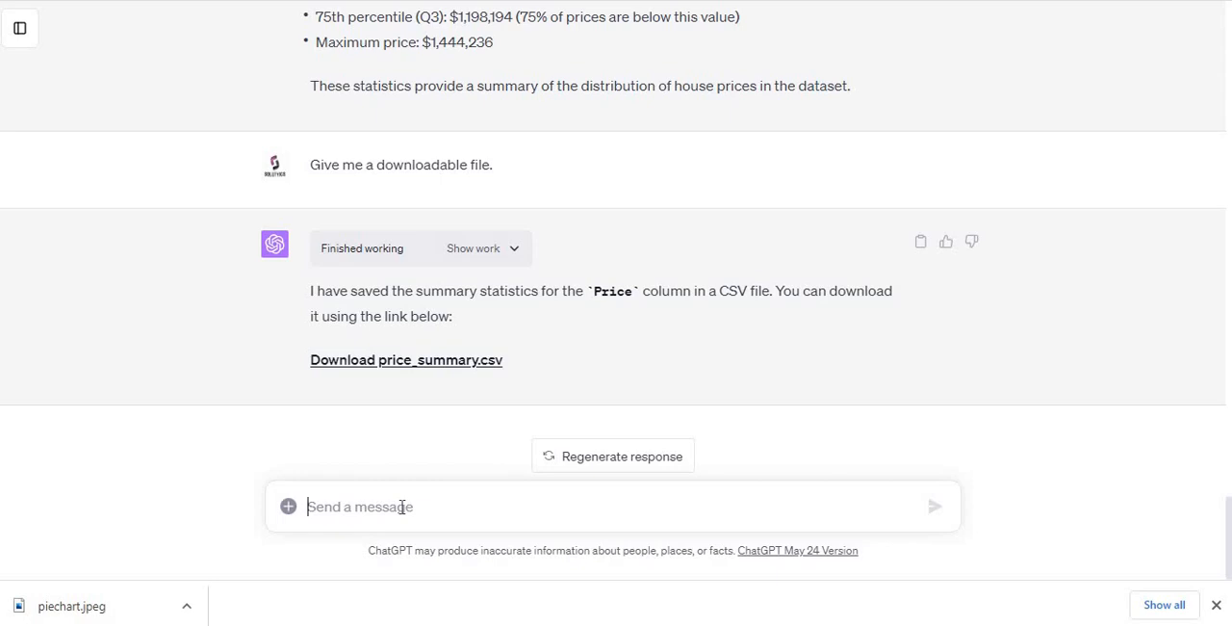
Step: Send the request "Please run the regression analysis with price as dependent and type, neighborhood and area as independent"
{"action": "type", "text": "Please run th"}
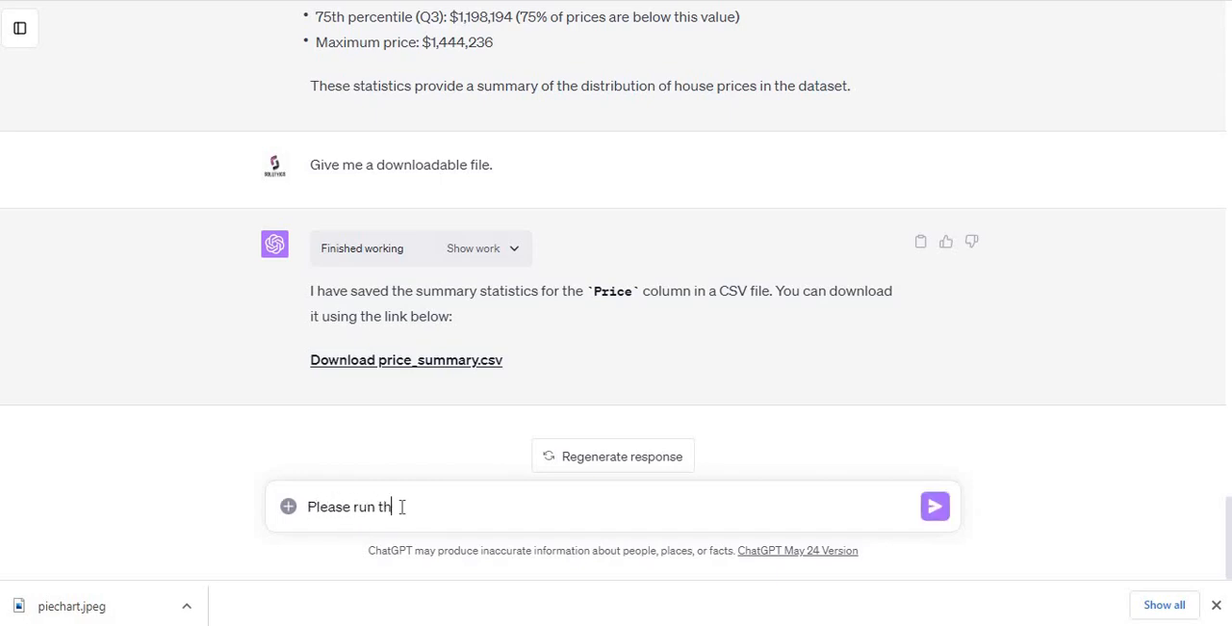
{"action": "type", "text": "e regression analy"}
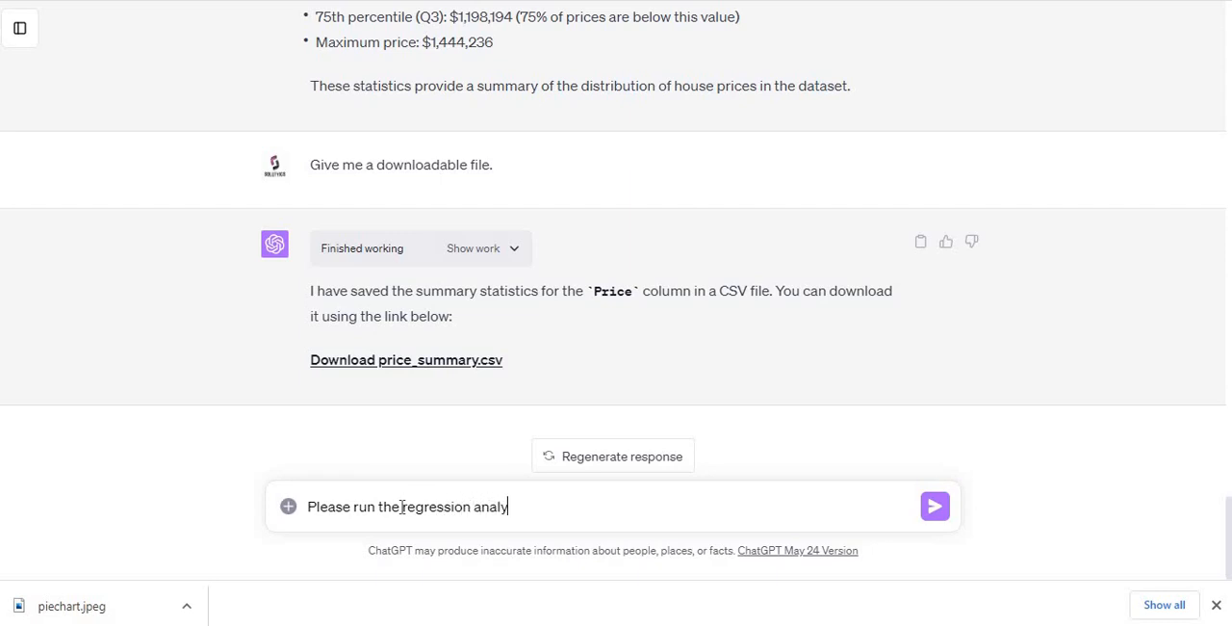
{"action": "type", "text": "sis with price as depe"}
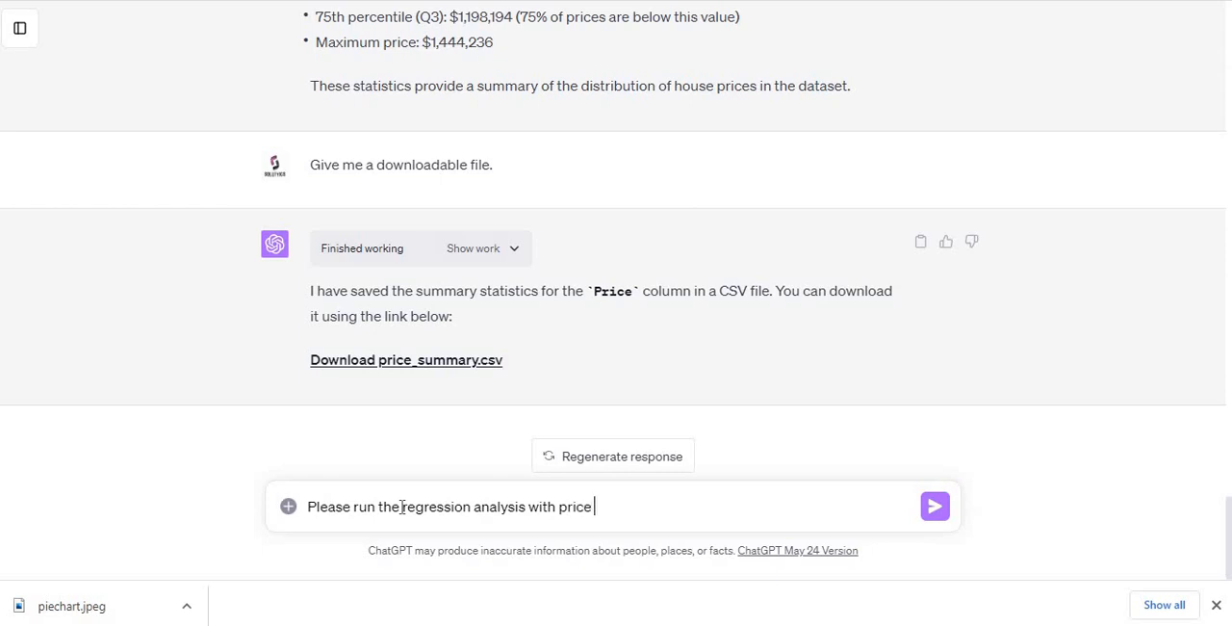
{"action": "type", "text": "ndent and "}
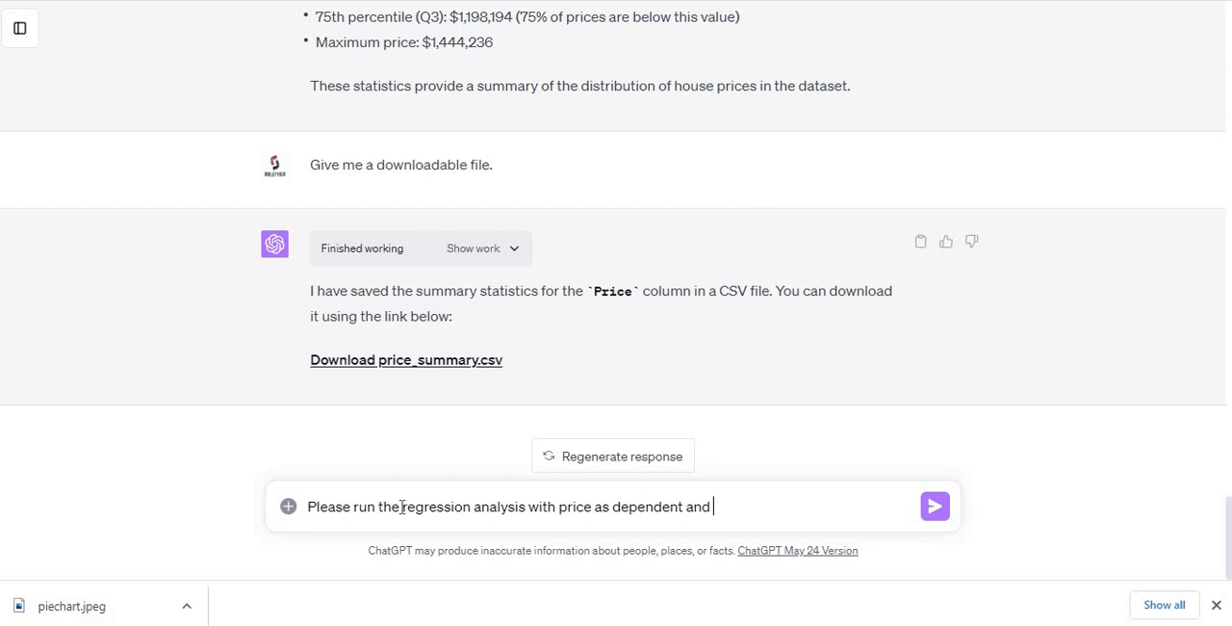
{"action": "type", "text": "type, neigb"}
{"action": "key", "text": "BackSpace"}
{"action": "type", "text": "hoborh"}
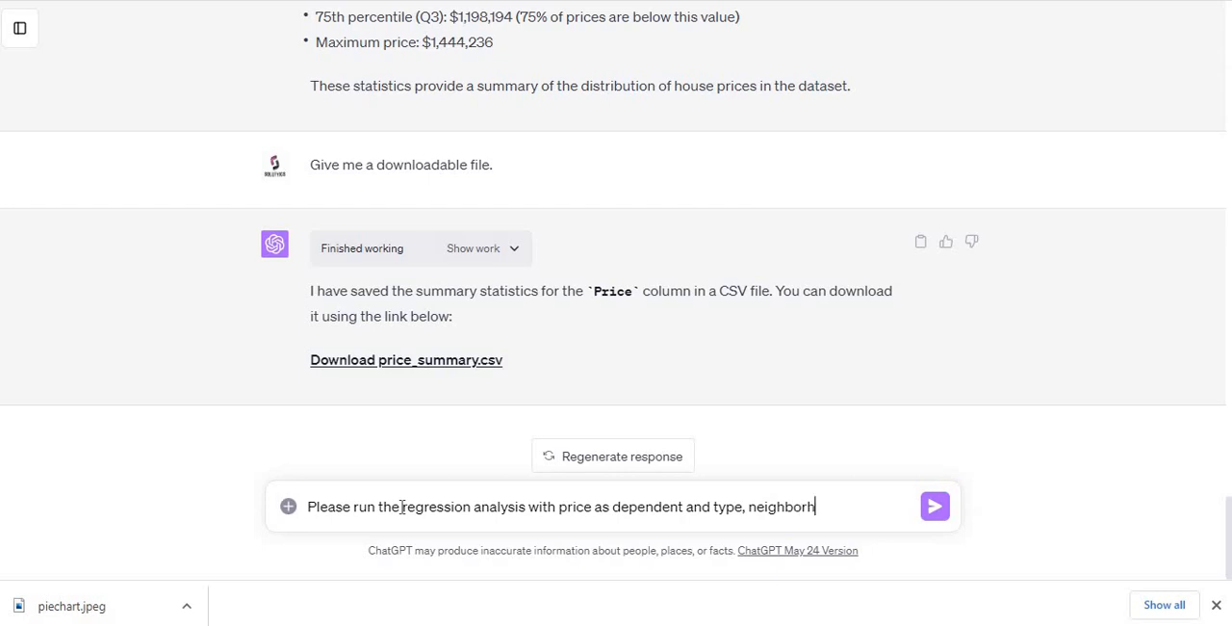
{"action": "type", "text": "ood and area as independent"}
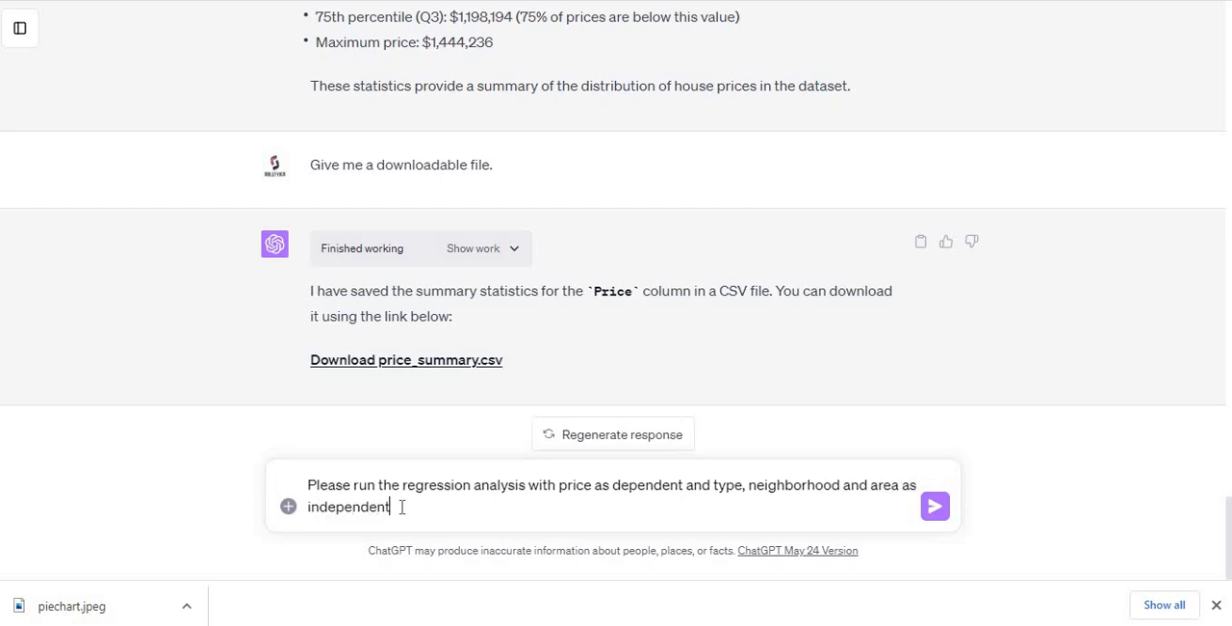
{"action": "key", "text": "Return"}
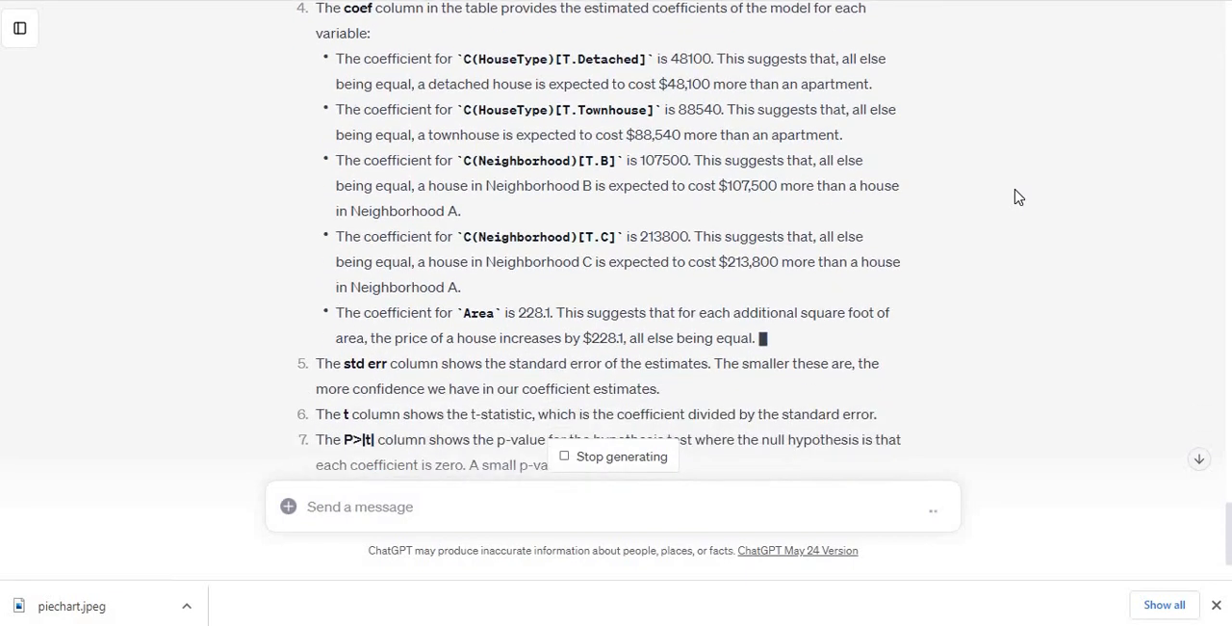
Step: Review the regression explanation and send "Please give me all results in the tabular form. Also show p-values for coefficients"
{"action": "scroll", "coordinate": [1019, 196], "scroll_direction": "up", "scroll_amount": 1}
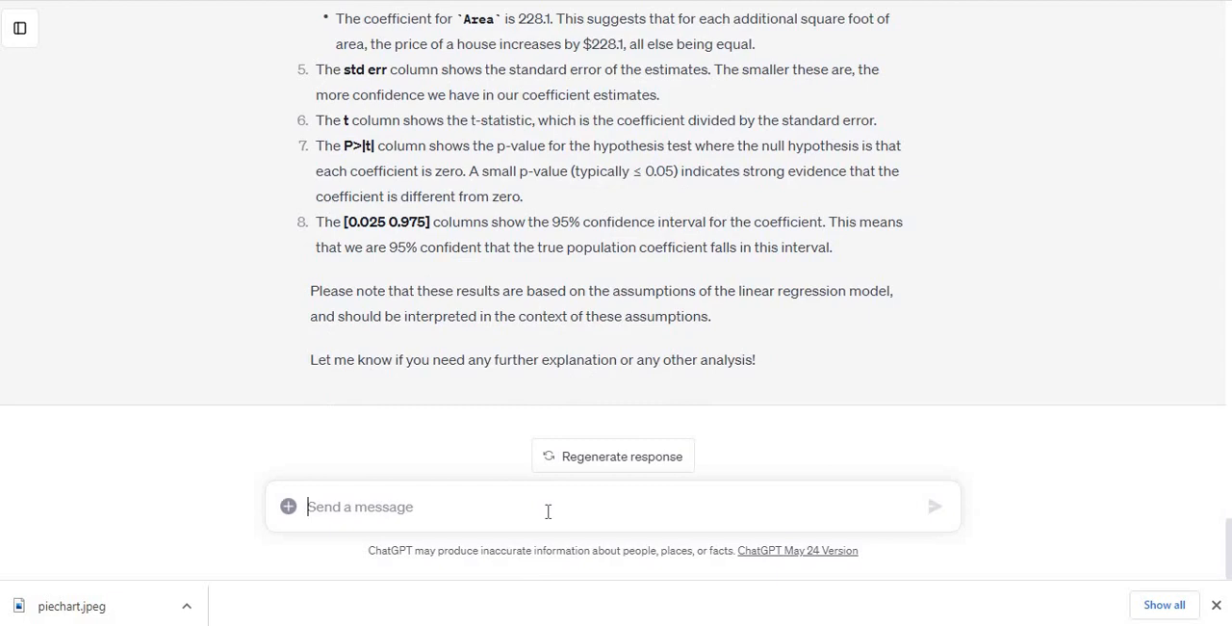
{"action": "type", "text": "Ple"}
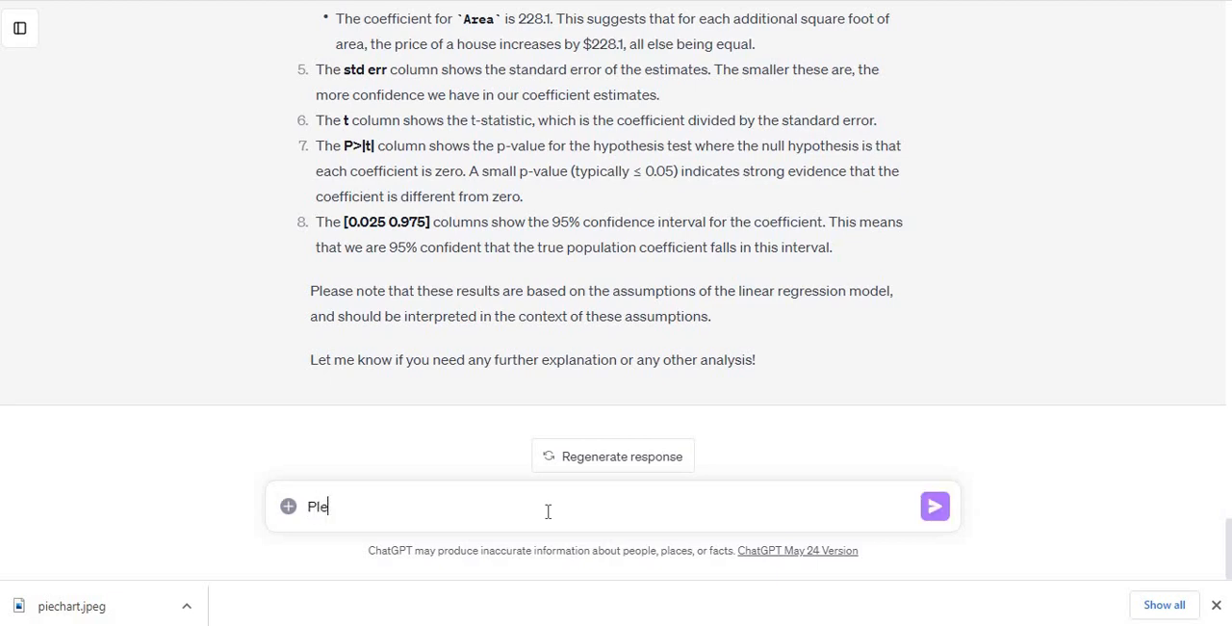
{"action": "type", "text": "ase give me all results in the tab"}
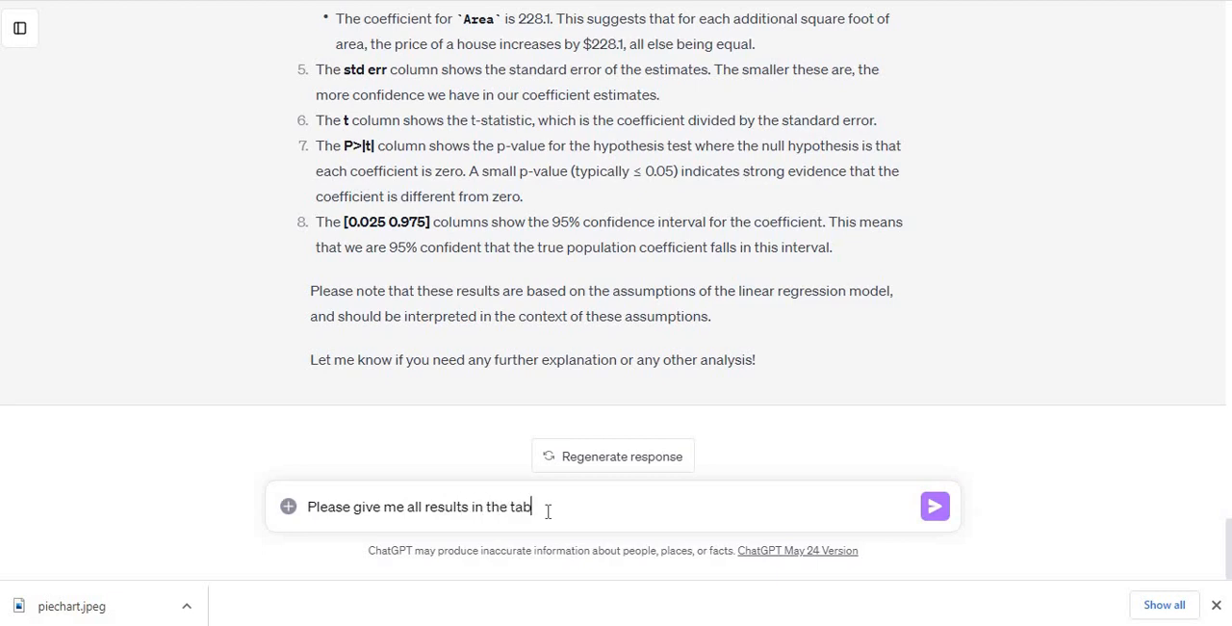
{"action": "type", "text": "ular form. Also show p"}
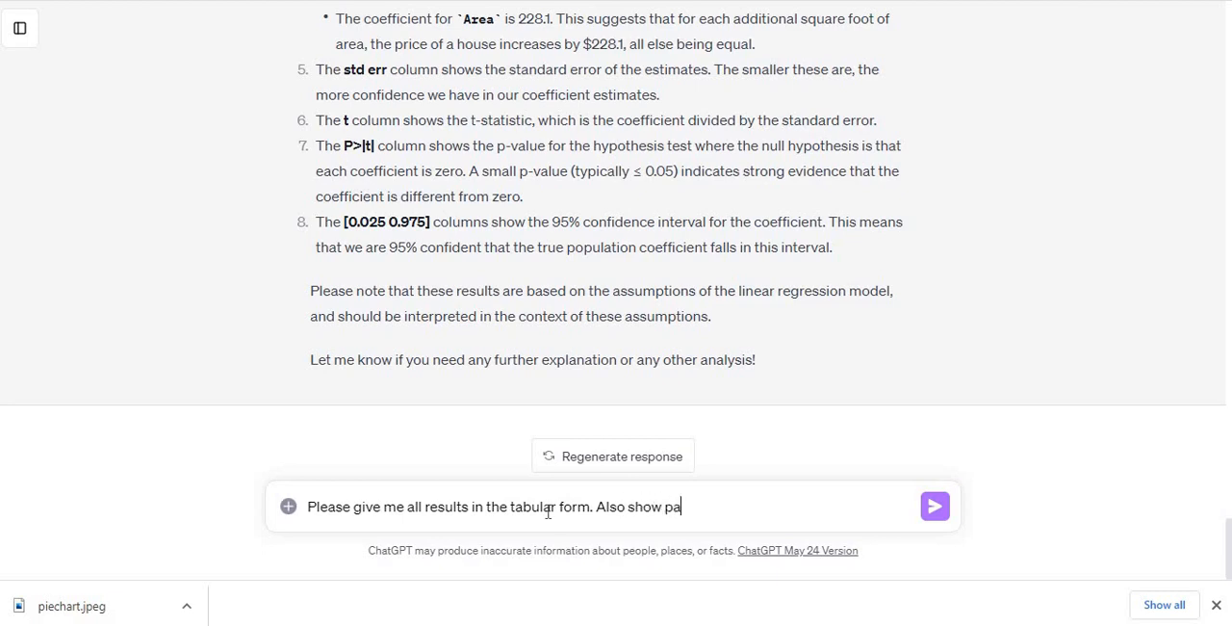
{"action": "type", "text": "-values for coefficien"}
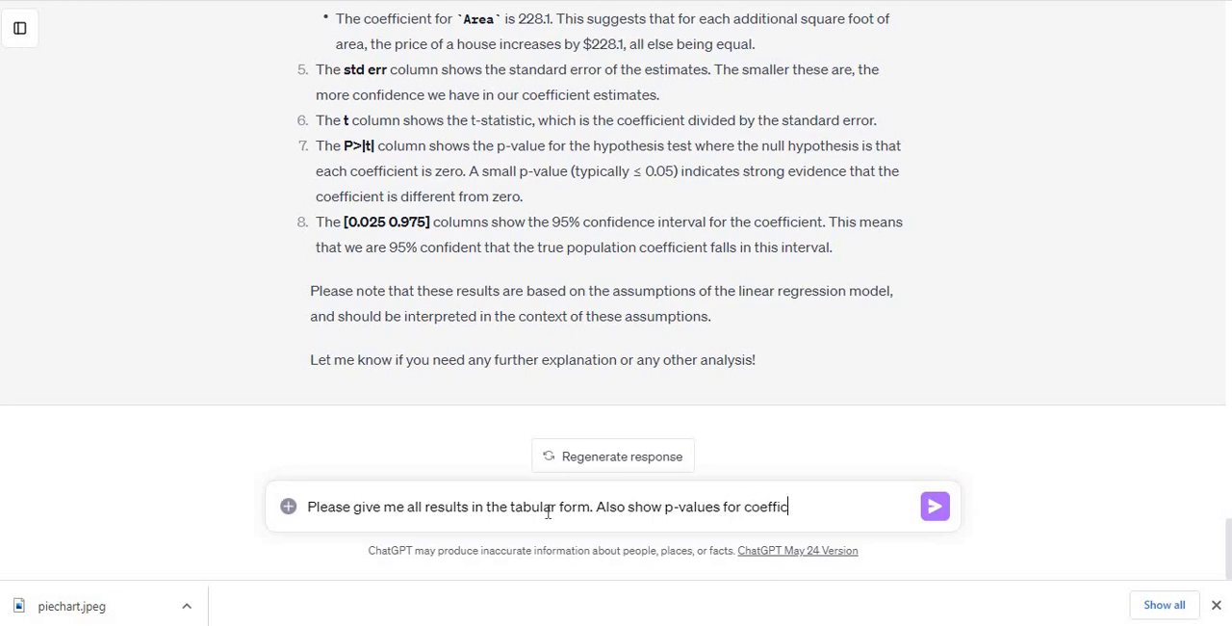
{"action": "key", "text": "BackSpace"}
{"action": "key", "text": "BackSpace"}
{"action": "key", "text": "BackSpace"}
{"action": "type", "text": "ients"}
{"action": "key", "text": "Return"}
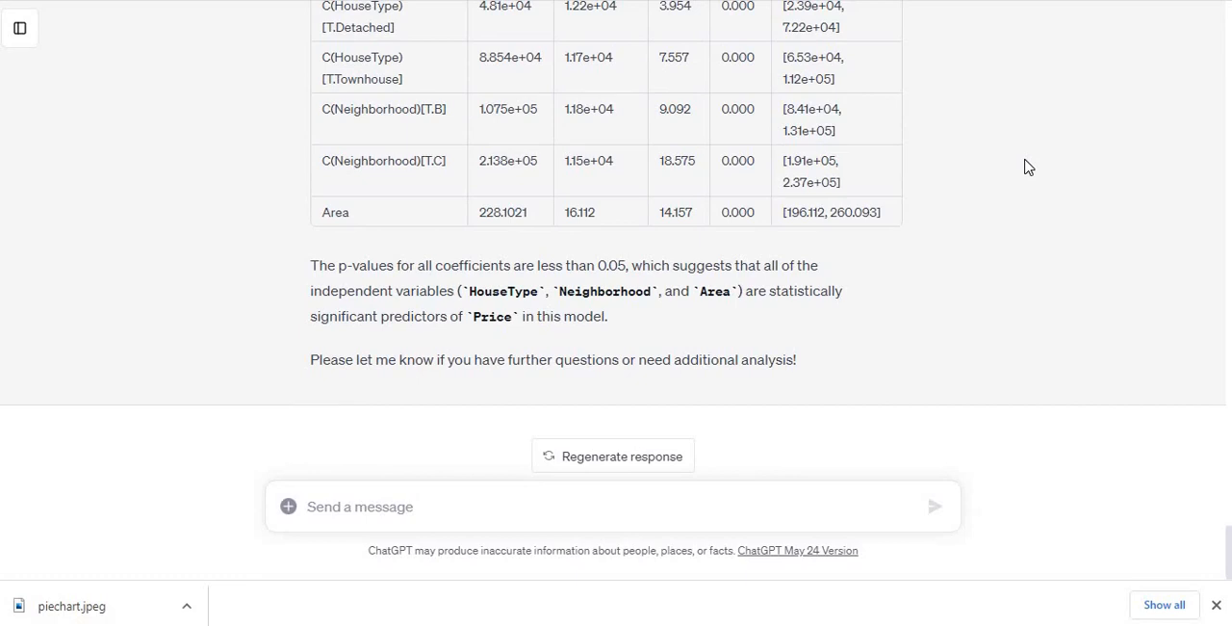
{"action": "scroll", "coordinate": [1028, 166], "scroll_direction": "up", "scroll_amount": 2}
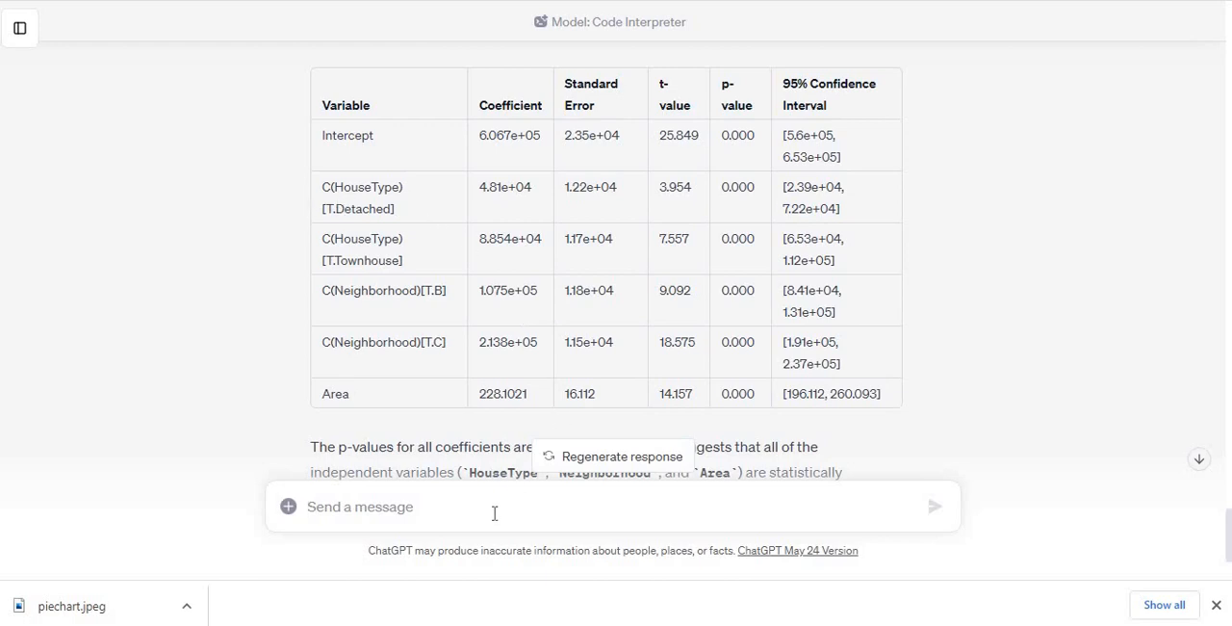
{"action": "type", "text": "I"}
{"action": "key", "text": "BackSpace"}
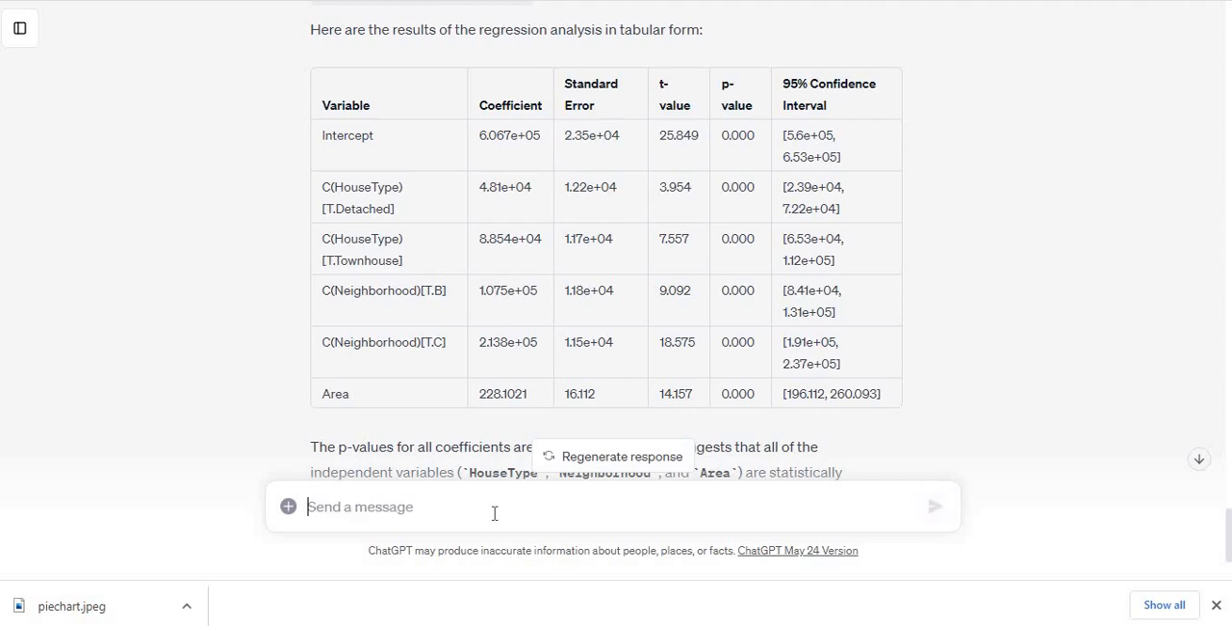
{"action": "type", "text": "There"}
{"action": "key", "text": "BackSpace"}
{"action": "key", "text": "BackSpace"}
{"action": "key", "text": "BackSpace"}
{"action": "key", "text": "BackSpace"}
{"action": "key", "text": "BackSpace"}
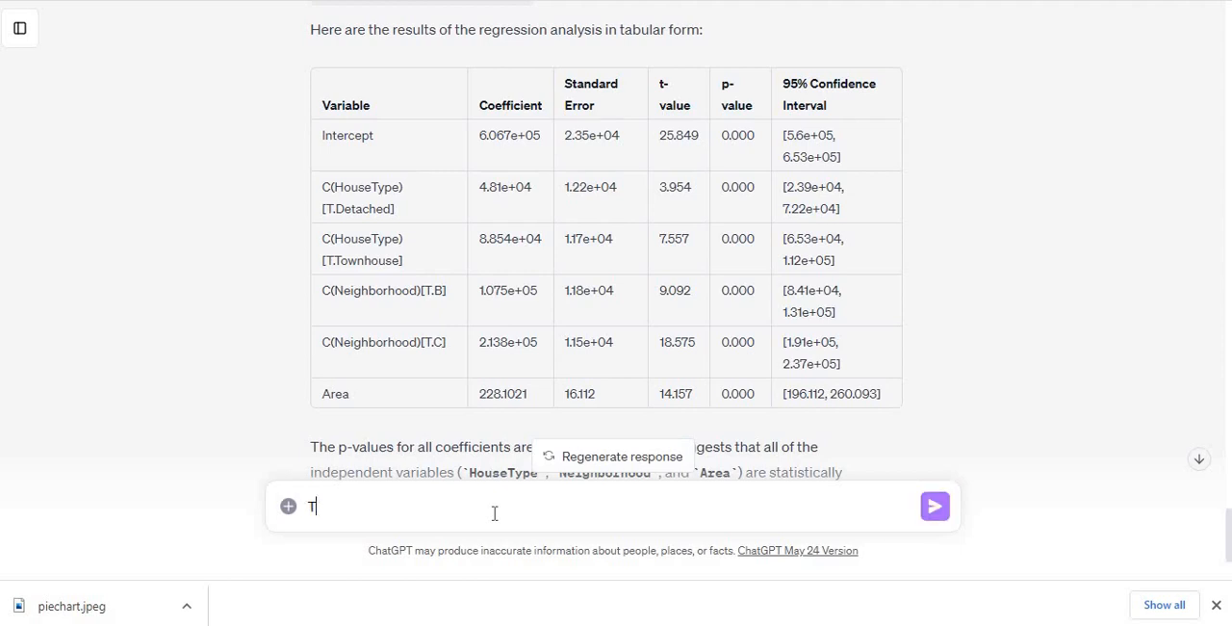
Step: Ask about the repeated regression variable by sending "Why does HouseType appear two times in this table?"
{"action": "type", "text": "Why does HouseT"}
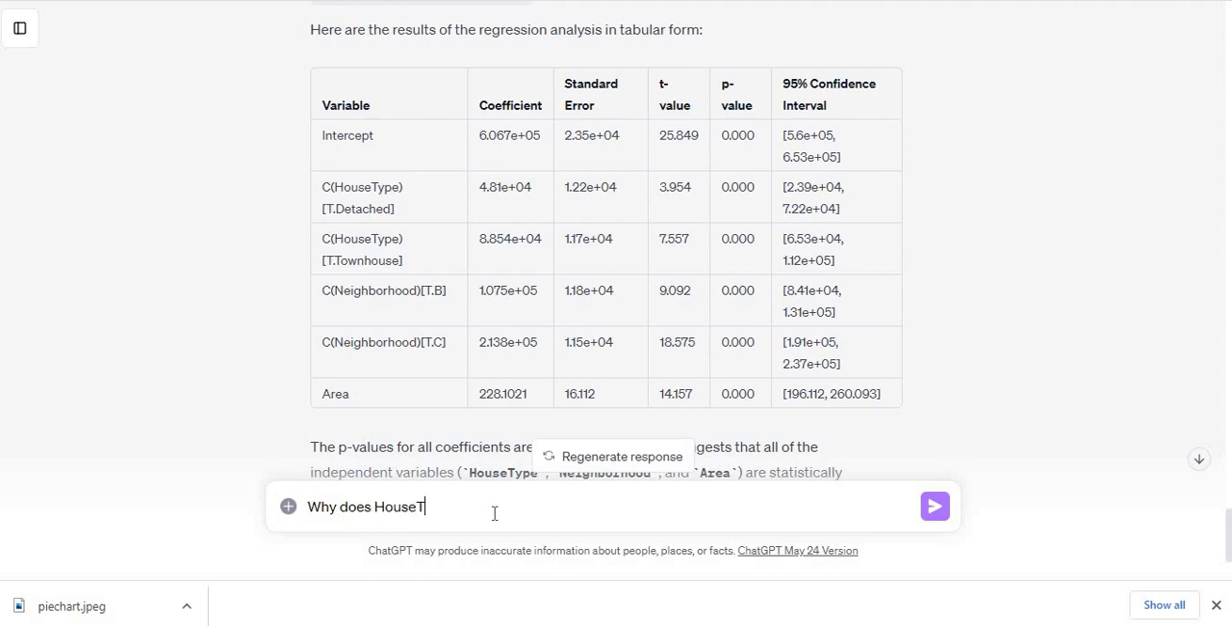
{"action": "type", "text": "ype apper t"}
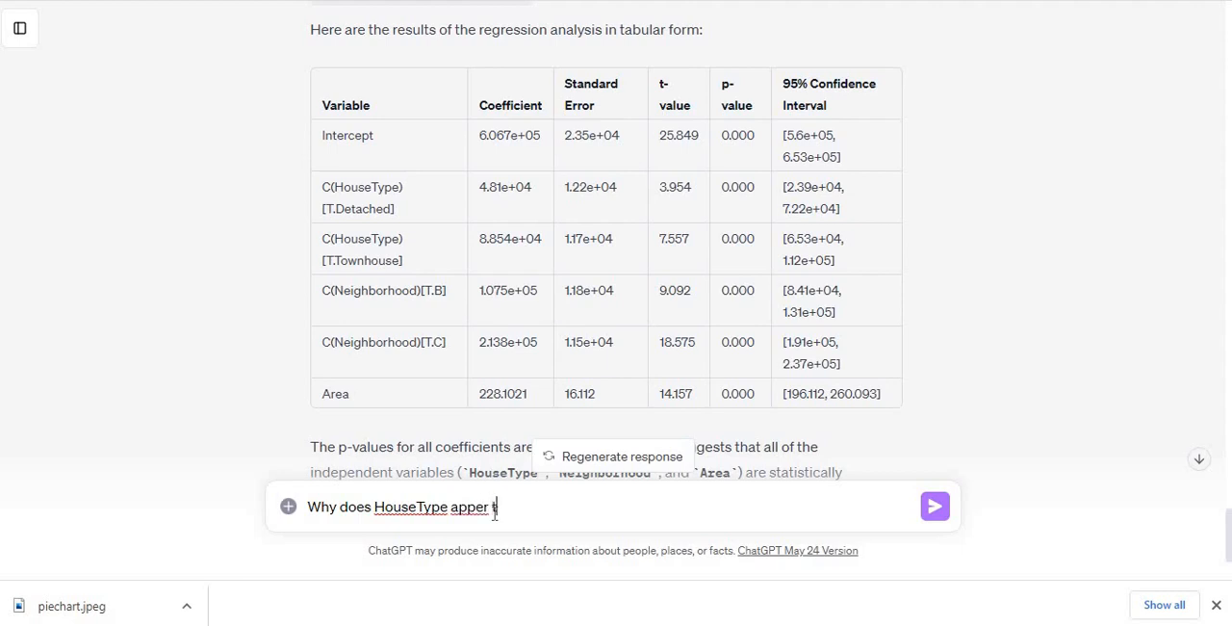
{"action": "key", "text": "BackSpace"}
{"action": "key", "text": "BackSpace"}
{"action": "key", "text": "BackSpace"}
{"action": "type", "text": "ar two times in thi"}
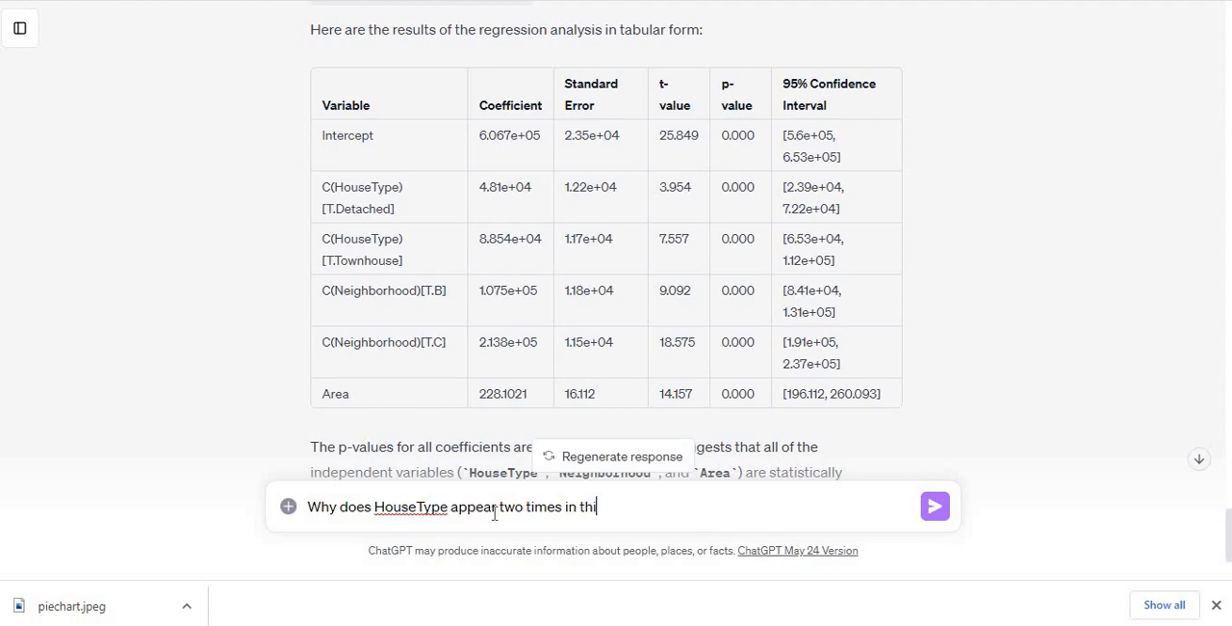
{"action": "type", "text": "s table?"}
{"action": "key", "text": "Return"}
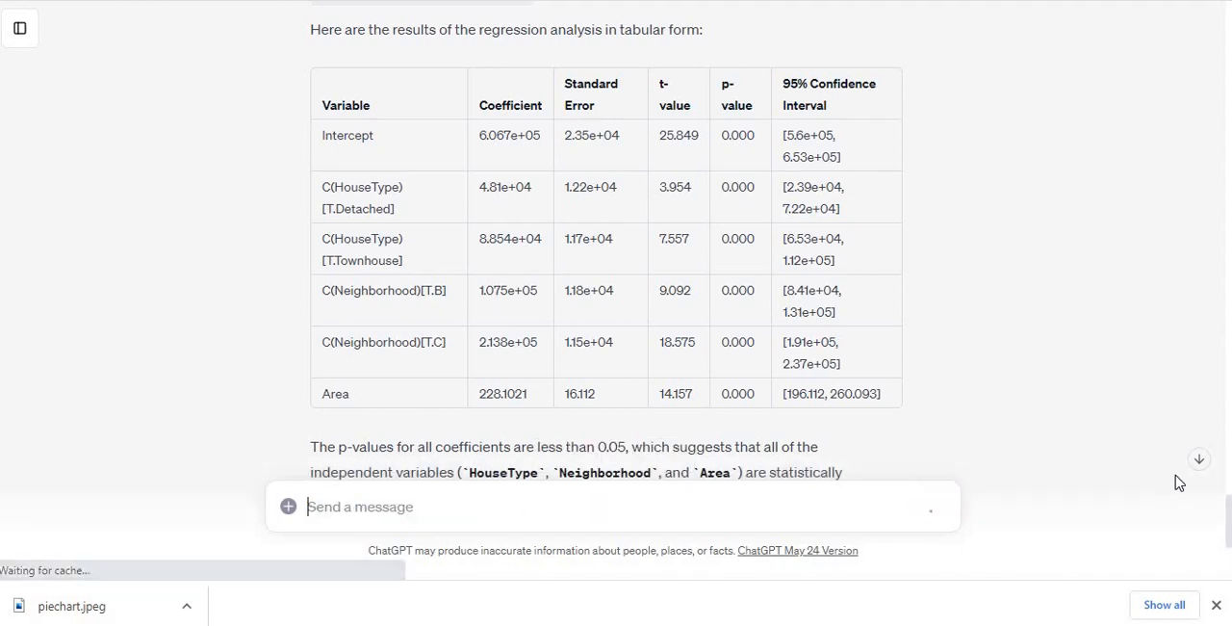
Step: Review the dummy-coding explanation and send "How does interpretation of categorical variable coefficient differ?"
{"action": "left_click", "coordinate": [1199, 460]}
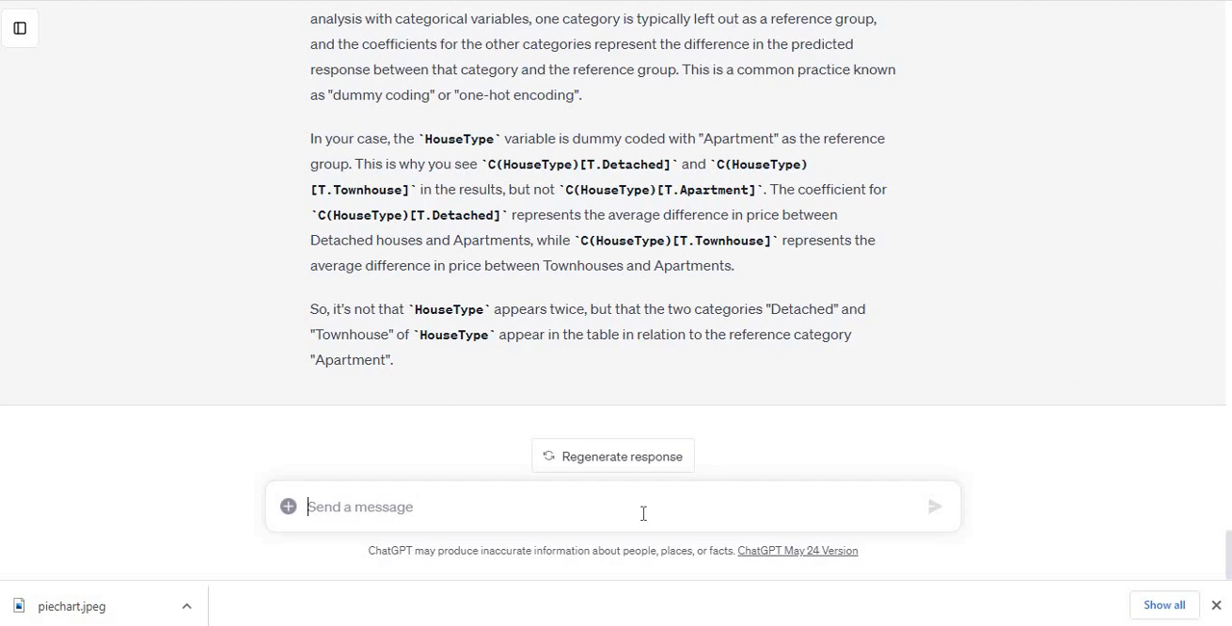
{"action": "type", "text": "How do"}
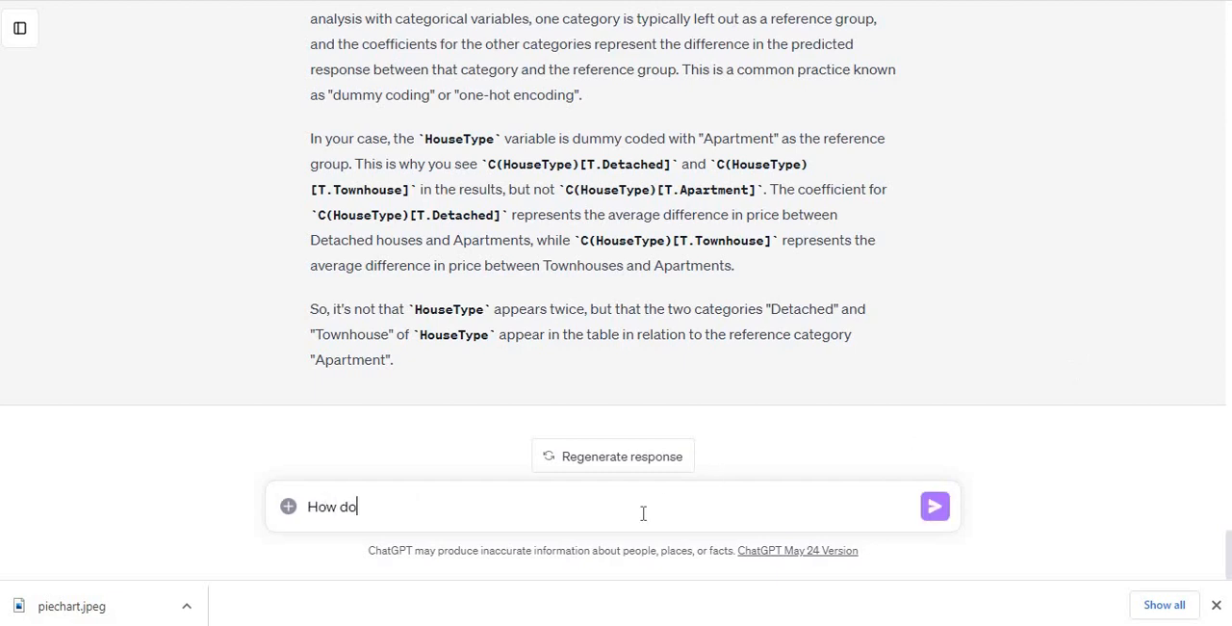
{"action": "type", "text": "es interpretation of "}
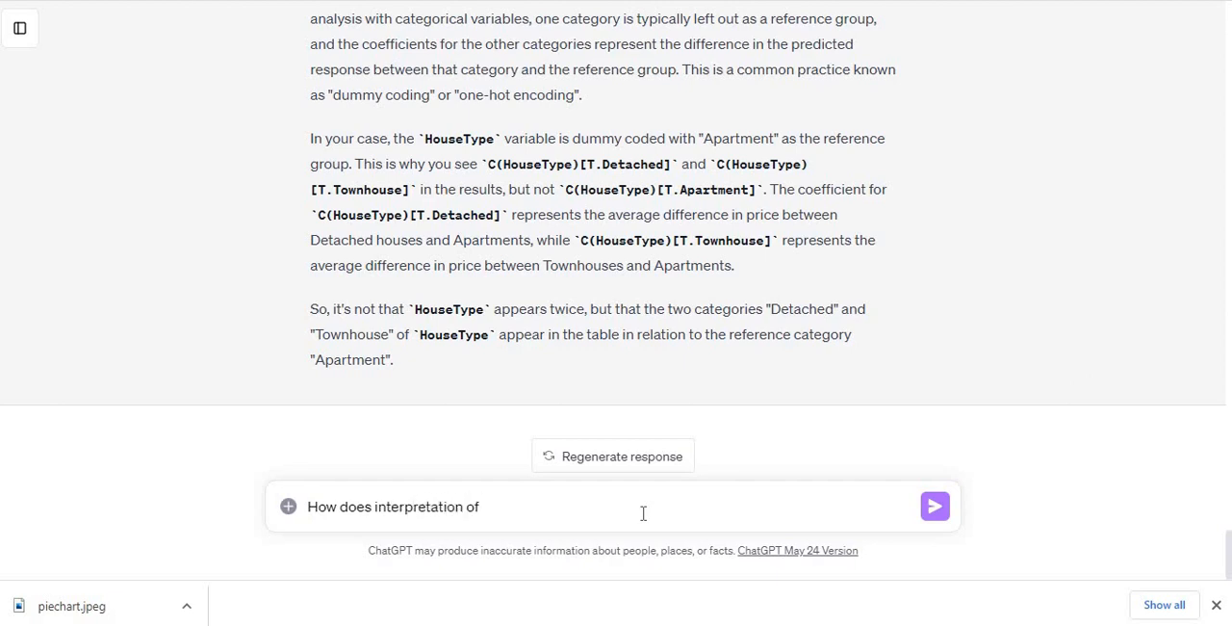
{"action": "type", "text": "categorical var"}
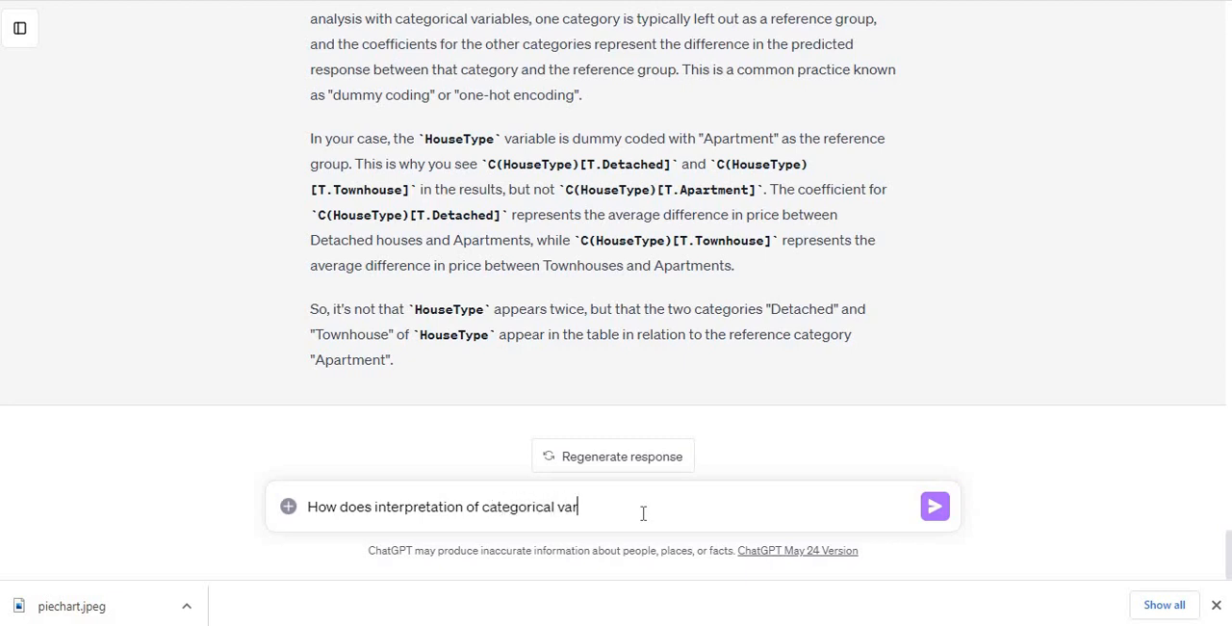
{"action": "type", "text": "iable coefficent differ?"}
{"action": "key", "text": "Return"}
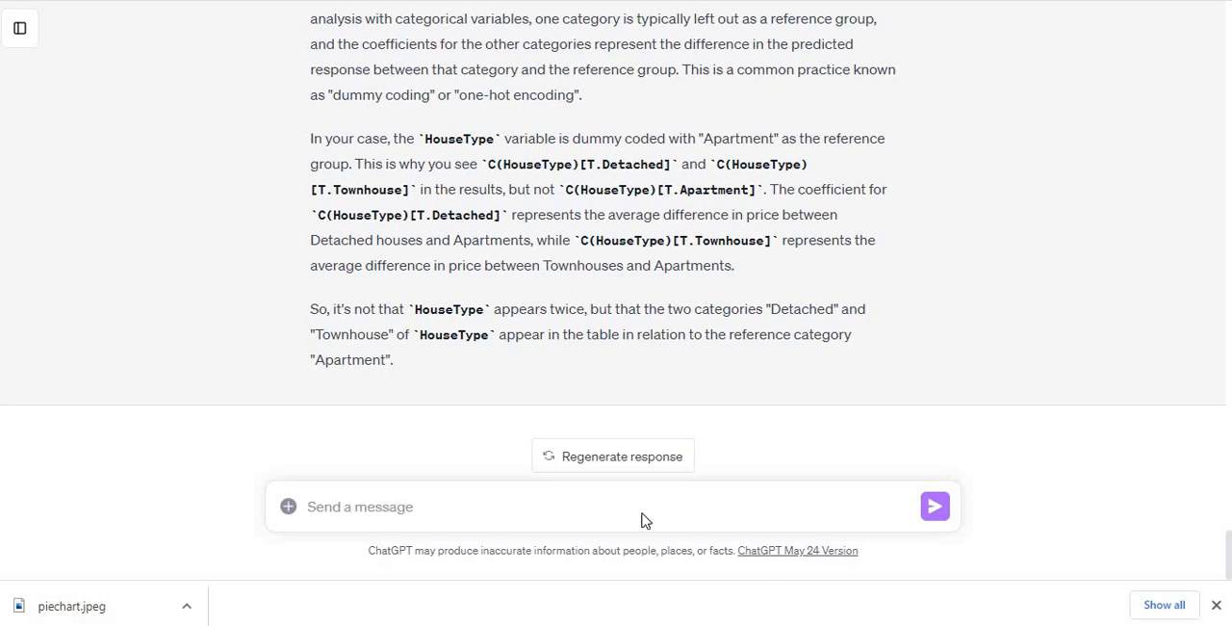